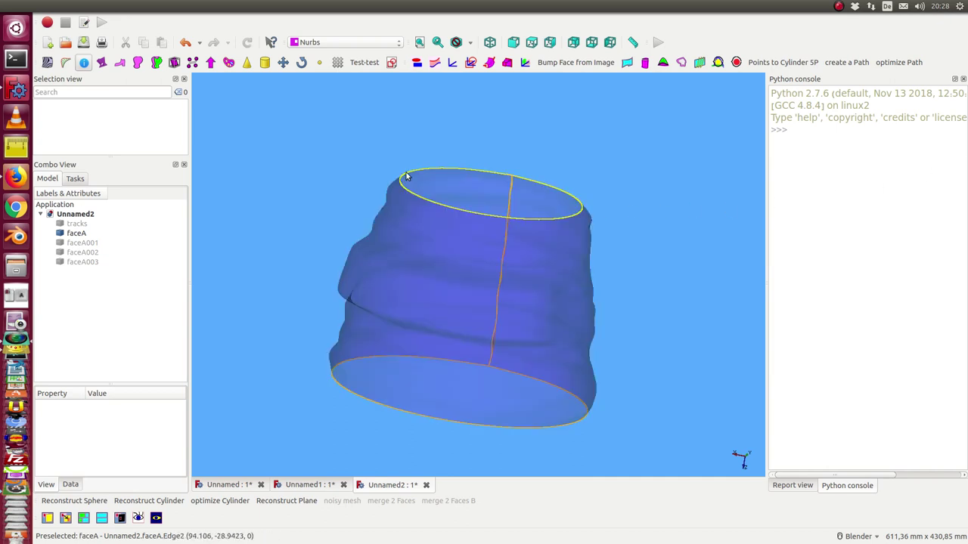
Orbit the tube onto its side, show faceA001 and hide faceA.
{"action": "middle_click_drag", "start_coordinate": [566, 205], "coordinate": [404, 422]}
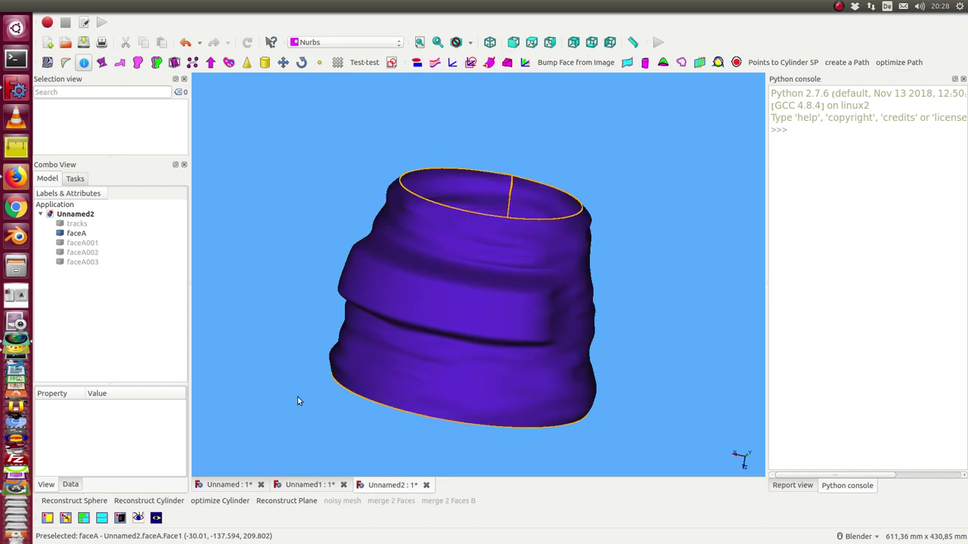
{"action": "mouse_move", "coordinate": [265, 375]}
{"action": "middle_mouse_down"}
{"action": "mouse_move", "coordinate": [283, 322]}
{"action": "mouse_move", "coordinate": [391, 287]}
{"action": "mouse_move", "coordinate": [495, 287]}
{"action": "mouse_move", "coordinate": [551, 353]}
{"action": "mouse_move", "coordinate": [556, 281]}
{"action": "middle_mouse_up"}
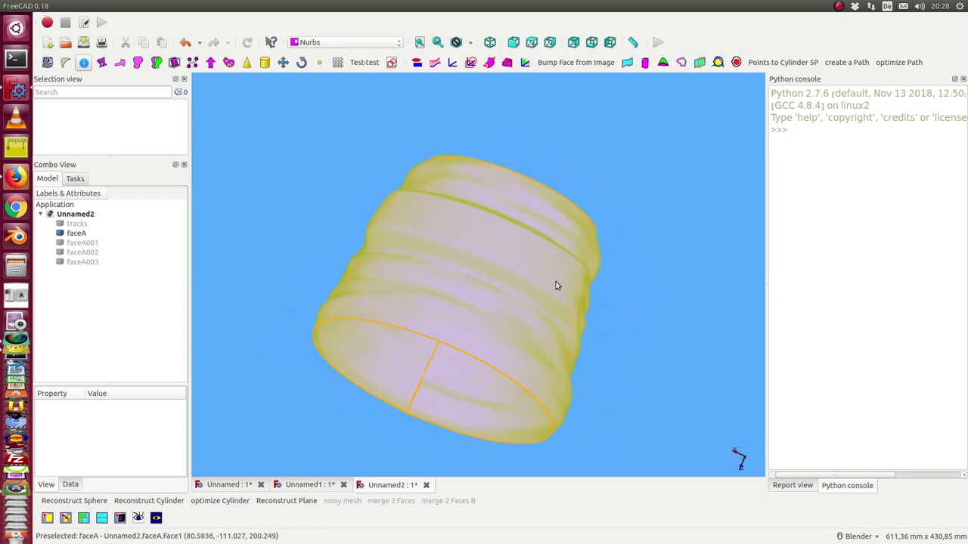
{"action": "mouse_move", "coordinate": [678, 289]}
{"action": "middle_mouse_down"}
{"action": "mouse_move", "coordinate": [585, 296]}
{"action": "mouse_move", "coordinate": [699, 310]}
{"action": "mouse_move", "coordinate": [661, 298]}
{"action": "mouse_move", "coordinate": [583, 302]}
{"action": "mouse_move", "coordinate": [592, 302]}
{"action": "middle_mouse_up"}
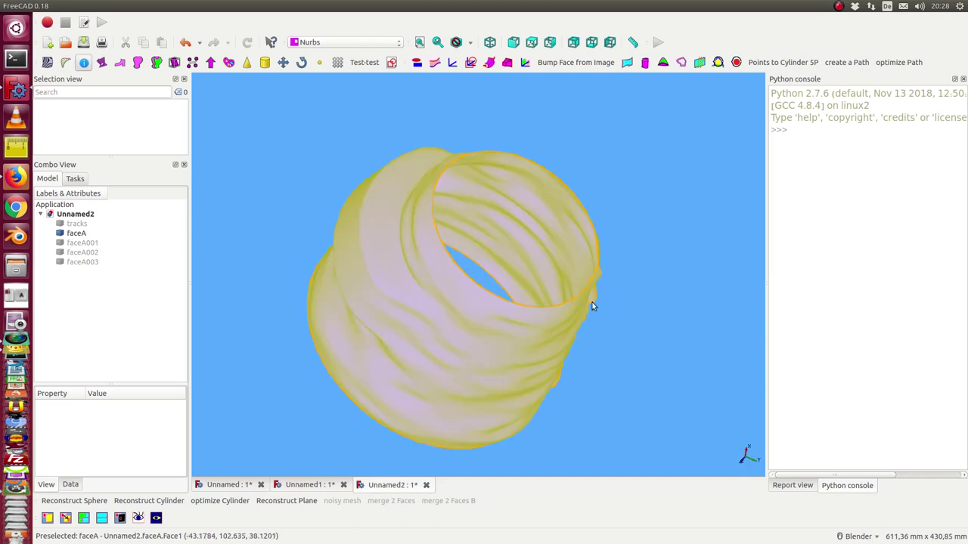
{"action": "left_click", "coordinate": [79, 244]}
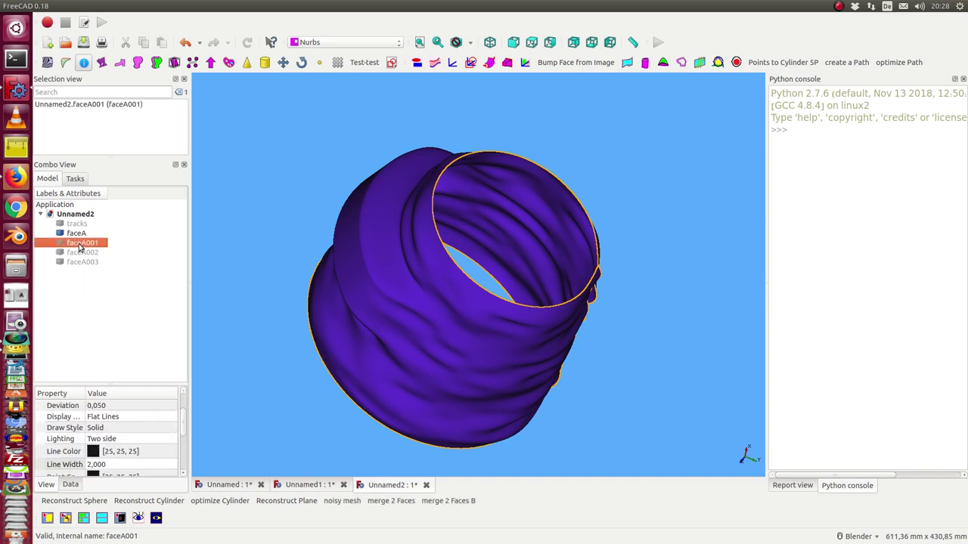
{"action": "key", "text": "space"}
{"action": "left_click", "coordinate": [210, 227]}
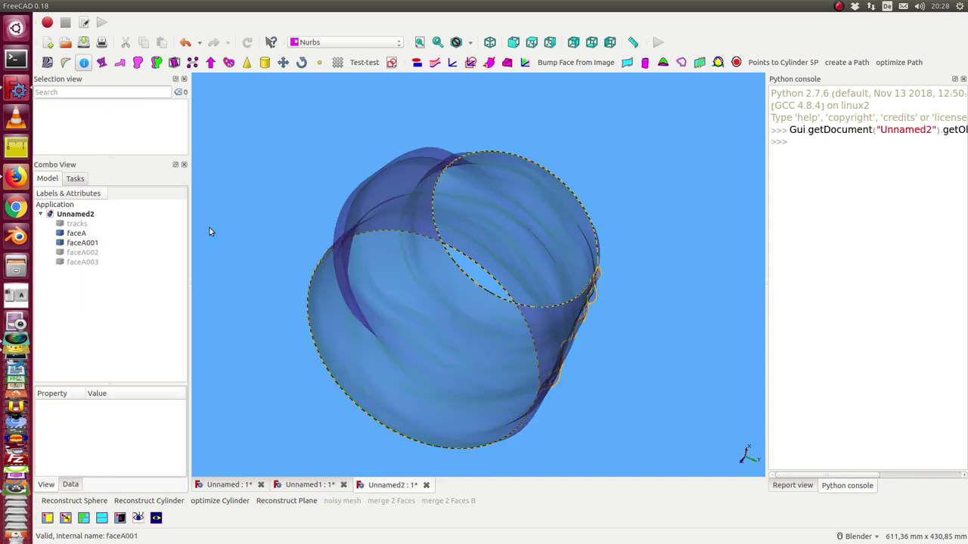
{"action": "left_click", "coordinate": [76, 234]}
{"action": "key", "text": "space"}
Cycle through faceA002 and faceA003, hiding the others so only faceA003 remains.
{"action": "left_click", "coordinate": [83, 252]}
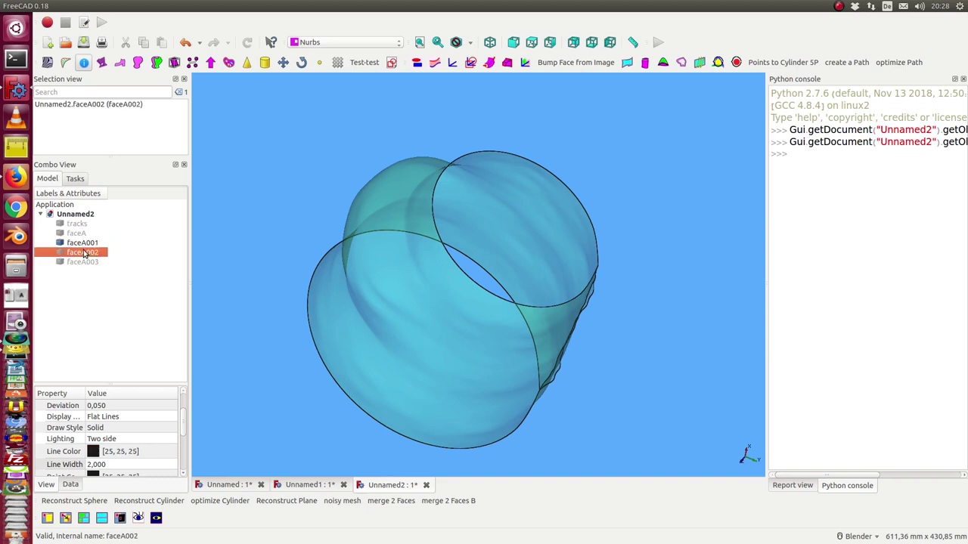
{"action": "key", "text": "space"}
{"action": "left_click", "coordinate": [89, 244]}
{"action": "key", "text": "space"}
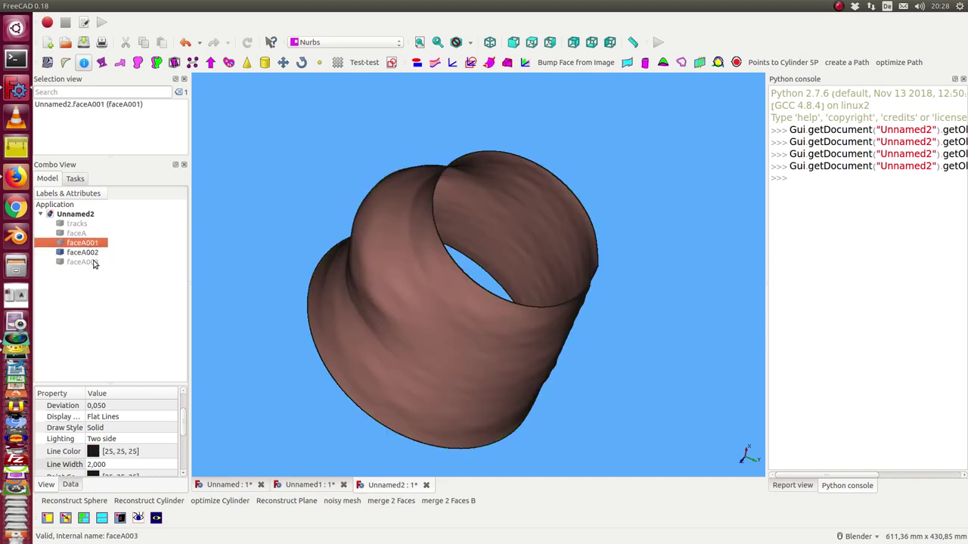
{"action": "left_click", "coordinate": [93, 263]}
{"action": "key", "text": "space"}
{"action": "left_click", "coordinate": [97, 252]}
{"action": "key", "text": "space"}
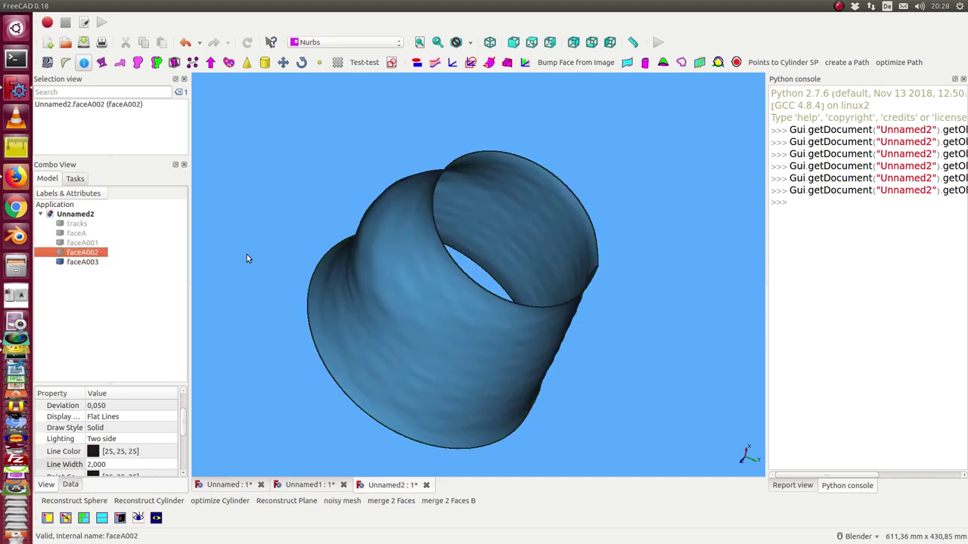
{"action": "mouse_move", "coordinate": [247, 259]}
{"action": "middle_mouse_down"}
{"action": "mouse_move", "coordinate": [272, 220]}
{"action": "mouse_move", "coordinate": [367, 262]}
{"action": "mouse_move", "coordinate": [311, 171]}
{"action": "mouse_move", "coordinate": [308, 189]}
{"action": "mouse_move", "coordinate": [385, 281]}
{"action": "mouse_move", "coordinate": [322, 348]}
{"action": "mouse_move", "coordinate": [283, 353]}
{"action": "mouse_move", "coordinate": [296, 362]}
{"action": "middle_mouse_up"}
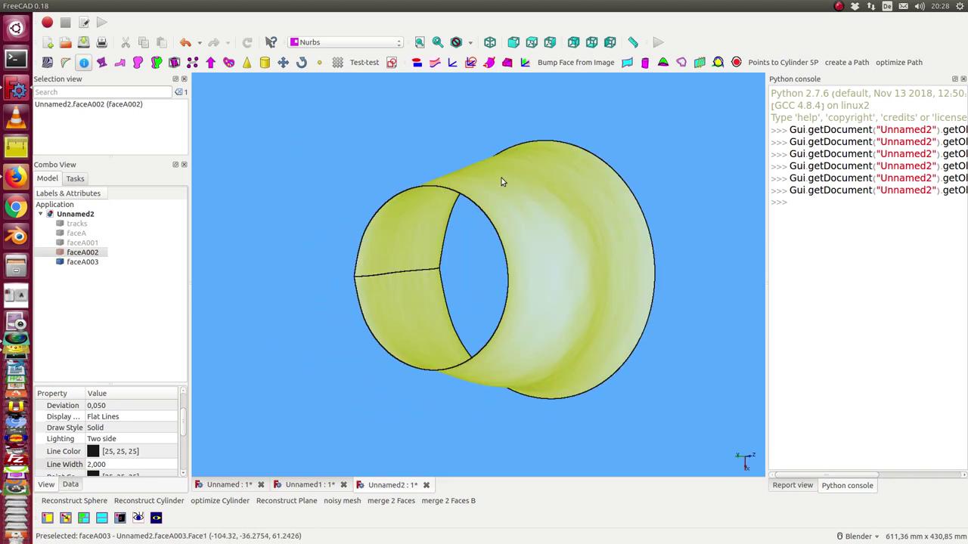
Select faceA003 and orbit it to inspect its B-spline pole grid.
{"action": "left_click", "coordinate": [527, 191]}
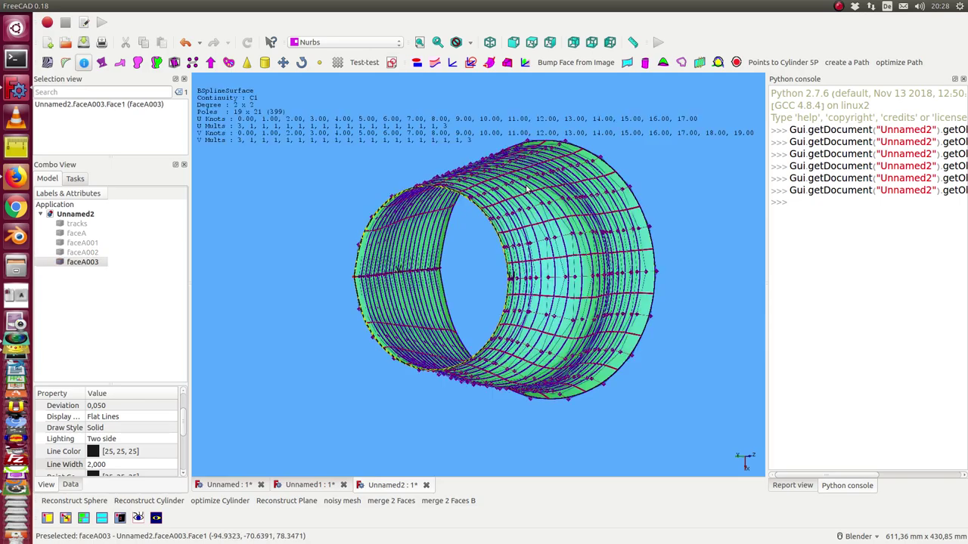
{"action": "middle_click_drag", "start_coordinate": [254, 230], "coordinate": [459, 179]}
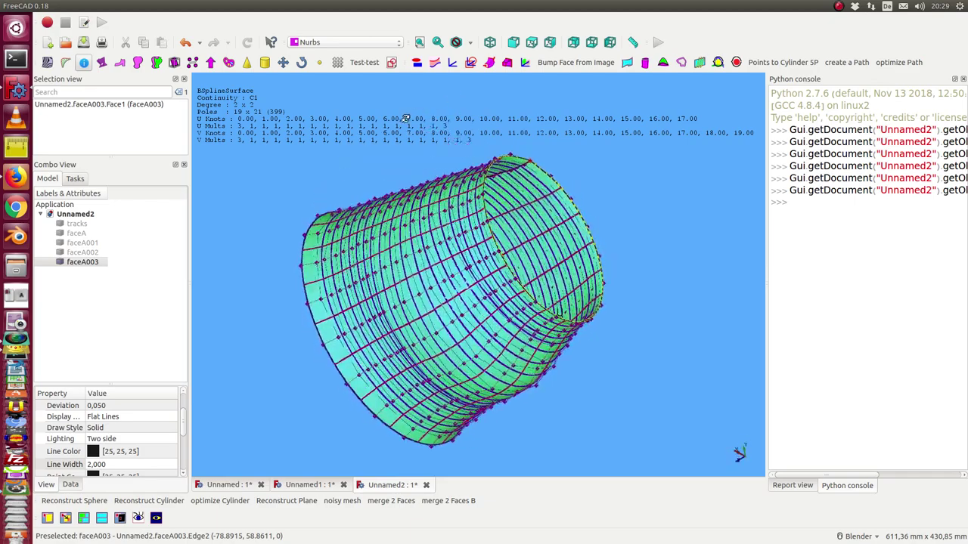
{"action": "middle_click", "coordinate": [220, 211]}
Show the tracks object alongside faceA003 and stand the tube upright.
{"action": "left_click", "coordinate": [75, 224]}
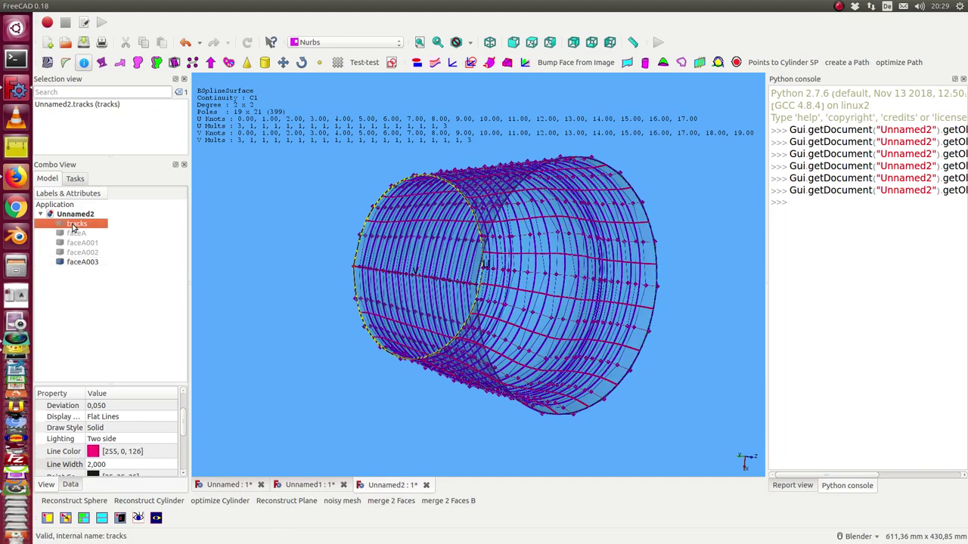
{"action": "key", "text": "space"}
{"action": "left_click", "coordinate": [230, 254]}
{"action": "mouse_move", "coordinate": [255, 249]}
{"action": "middle_mouse_down"}
{"action": "mouse_move", "coordinate": [309, 146]}
{"action": "mouse_move", "coordinate": [283, 116]}
{"action": "mouse_move", "coordinate": [337, 110]}
{"action": "mouse_move", "coordinate": [310, 129]}
{"action": "mouse_move", "coordinate": [333, 223]}
{"action": "mouse_move", "coordinate": [354, 187]}
{"action": "mouse_move", "coordinate": [250, 207]}
{"action": "middle_mouse_up"}
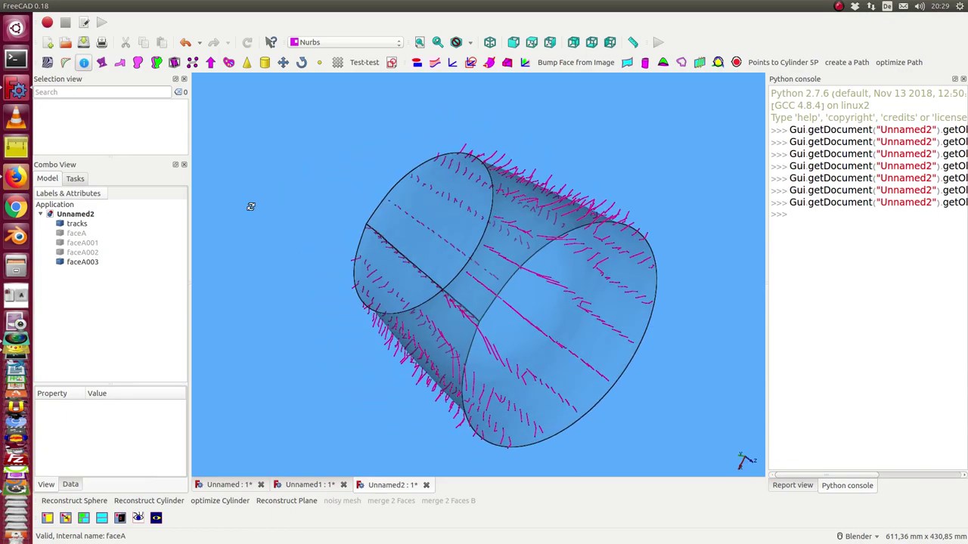
Select faceA through faceA003 in the tree and delete them.
{"action": "left_click", "coordinate": [73, 235]}
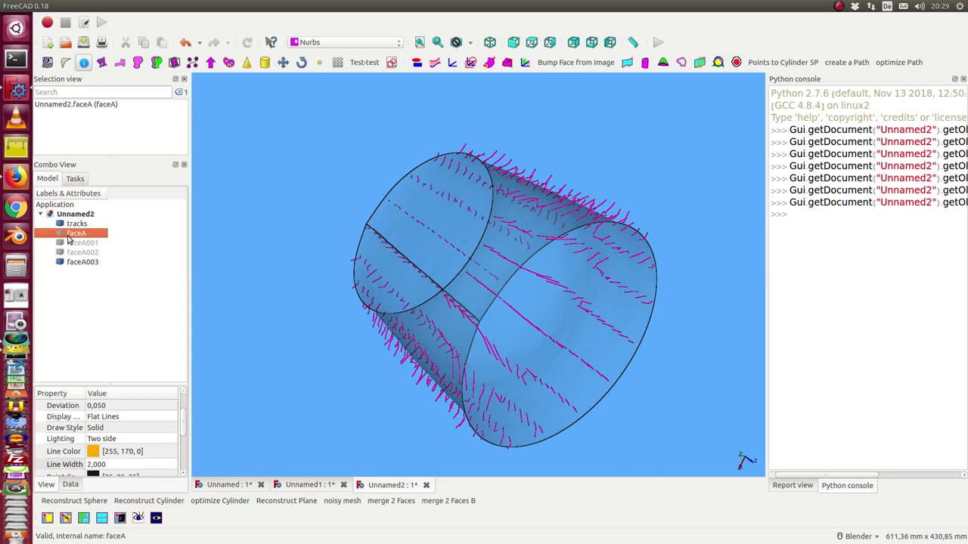
{"action": "key", "text": "shift+Down"}
{"action": "key", "text": "shift+Down"}
{"action": "key", "text": "shift+Down"}
{"action": "key", "text": "Delete"}
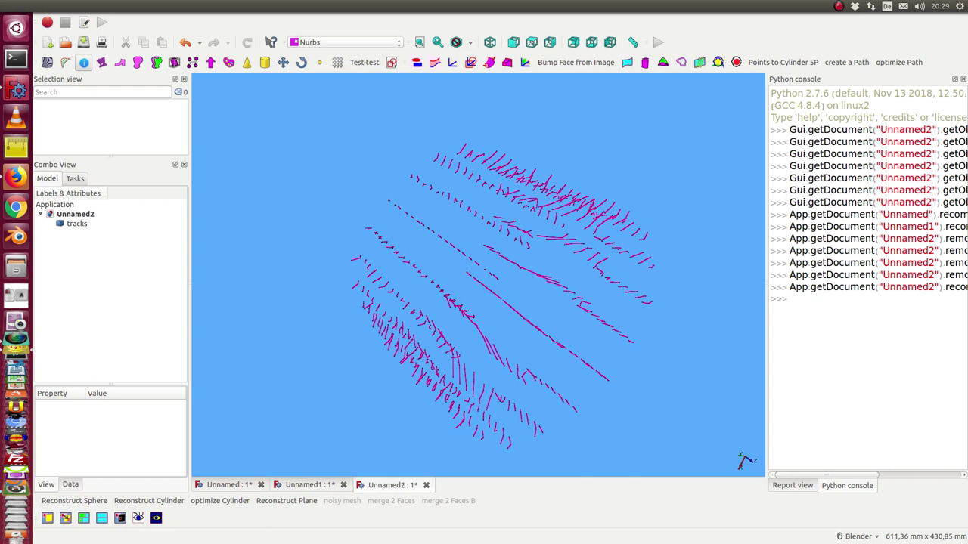
Empty the tracks shape with tz.Shape=Part.Shape(), then paste and run the approximation script.
{"action": "left_click", "coordinate": [837, 328]}
{"action": "key", "text": "Return"}
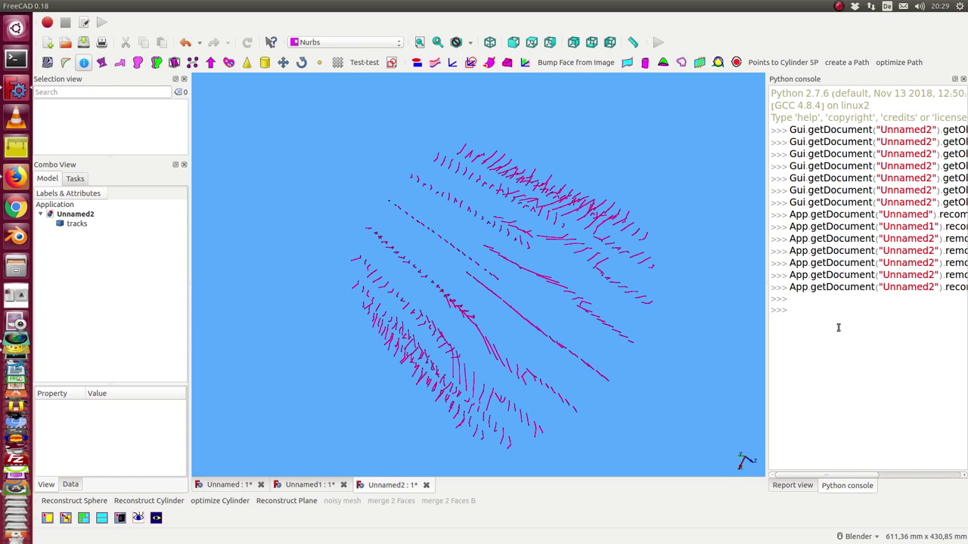
{"action": "type", "text": "tz.Shape=Part.Shape()"}
{"action": "key", "text": "Return"}
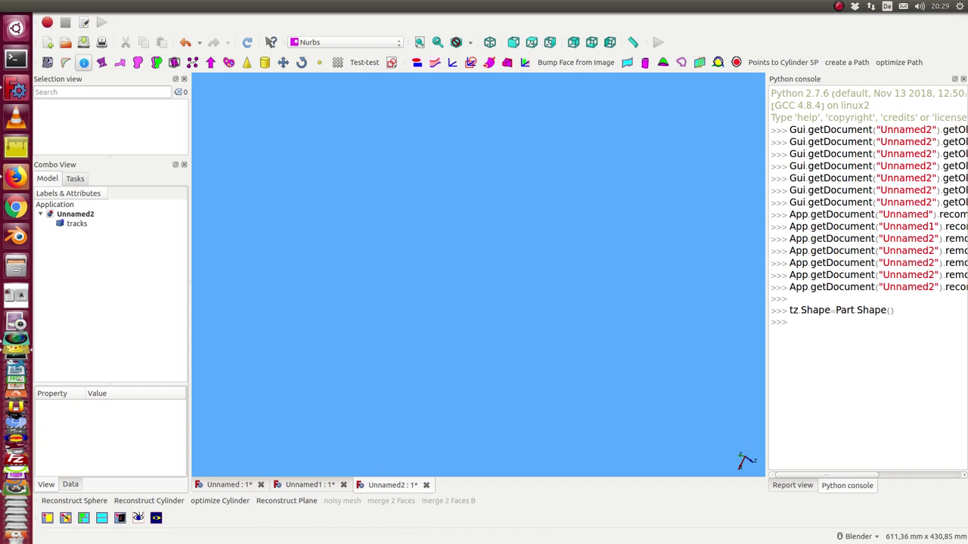
{"action": "left_click", "coordinate": [801, 326]}
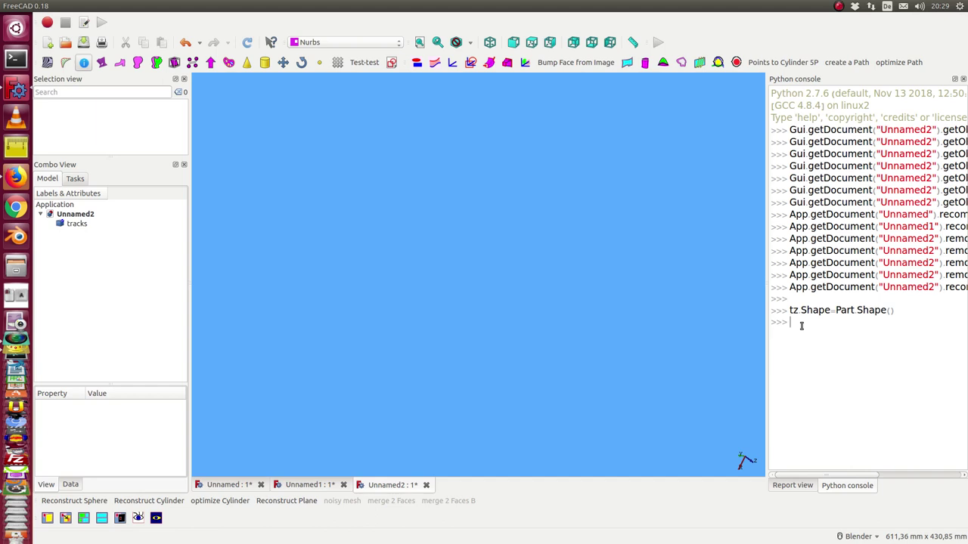
{"action": "key", "text": "ctrl+v"}
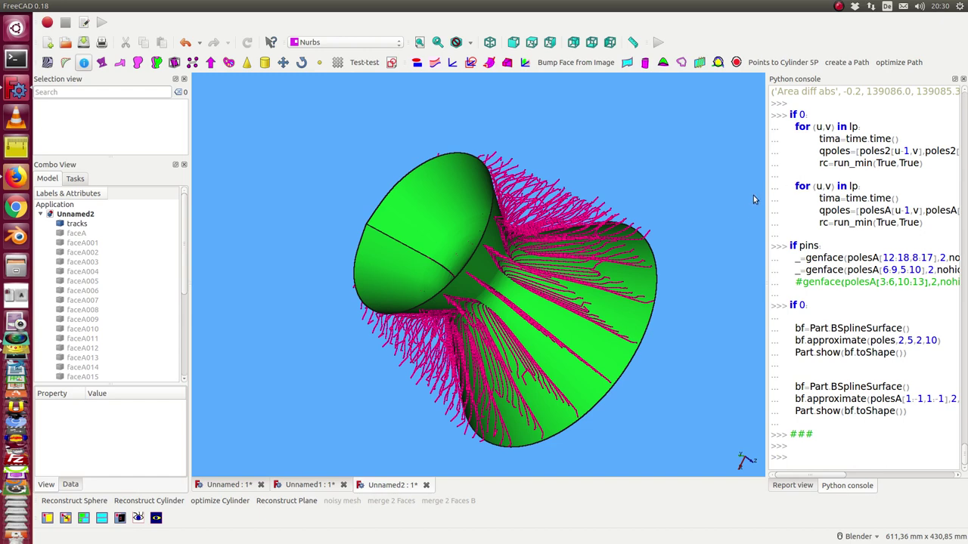
Widen the Python console and scroll the iteration log to the 117.5 area difference.
{"action": "left_click_drag", "start_coordinate": [767, 200], "coordinate": [636, 199]}
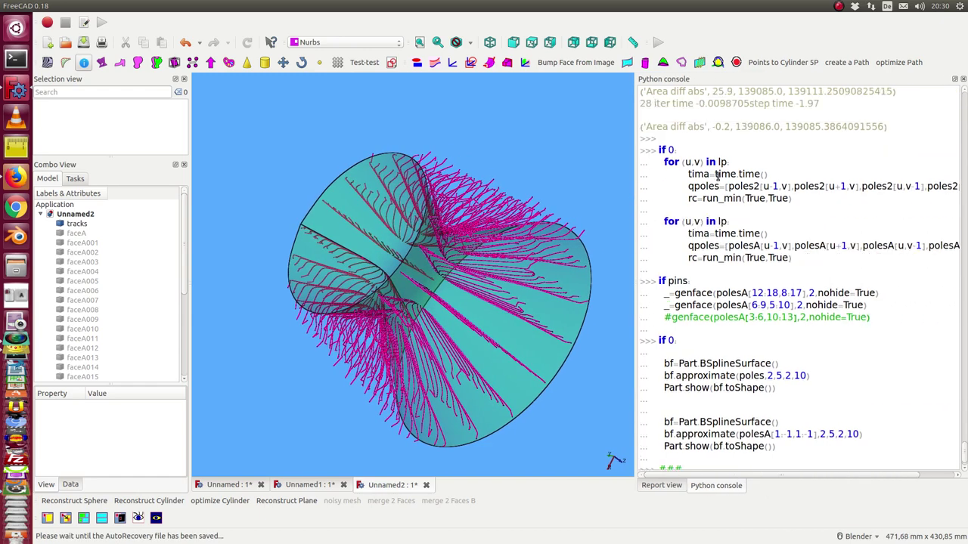
{"action": "scroll", "coordinate": [743, 196], "scroll_direction": "up", "scroll_amount": 5}
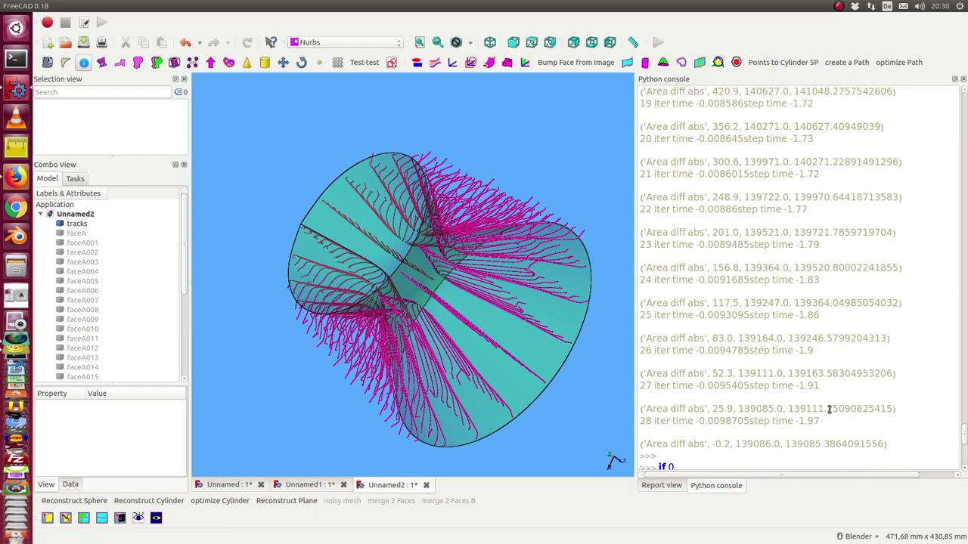
{"action": "scroll", "coordinate": [831, 329], "scroll_direction": "up", "scroll_amount": 1}
{"action": "scroll", "coordinate": [824, 325], "scroll_direction": "up", "scroll_amount": 4}
{"action": "scroll", "coordinate": [821, 323], "scroll_direction": "up", "scroll_amount": 4}
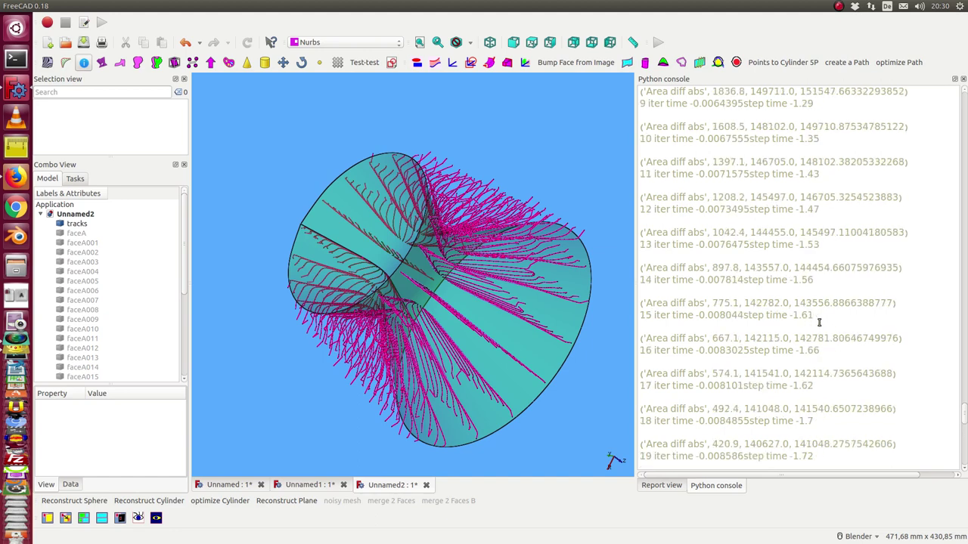
{"action": "scroll", "coordinate": [818, 322], "scroll_direction": "up", "scroll_amount": 7}
{"action": "scroll", "coordinate": [819, 322], "scroll_direction": "up", "scroll_amount": 6}
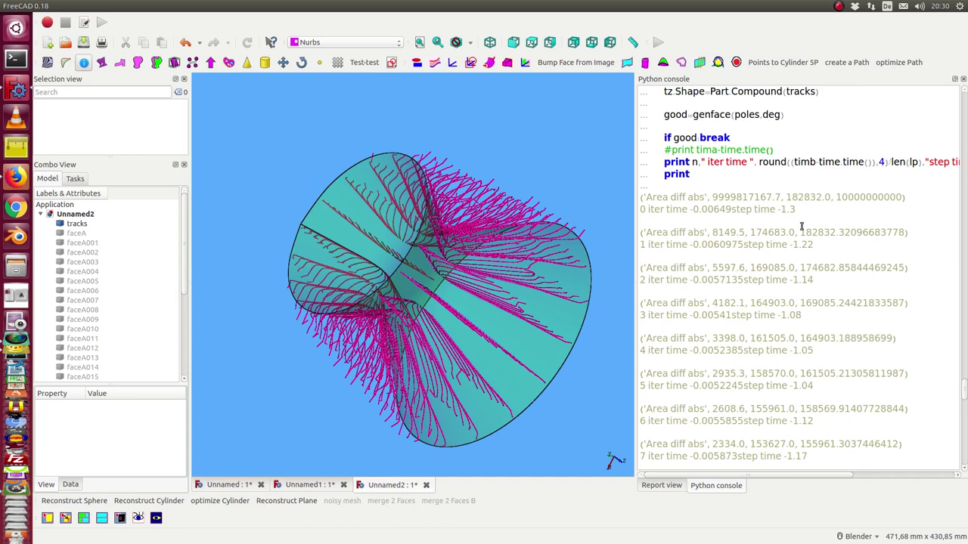
{"action": "scroll", "coordinate": [816, 257], "scroll_direction": "down", "scroll_amount": 1}
{"action": "scroll", "coordinate": [817, 287], "scroll_direction": "down", "scroll_amount": 4}
{"action": "scroll", "coordinate": [818, 303], "scroll_direction": "down", "scroll_amount": 5}
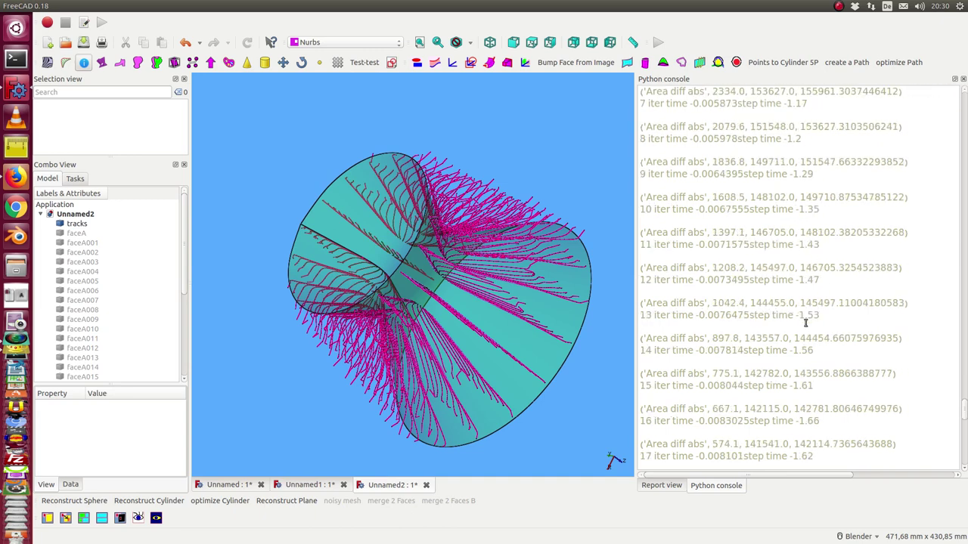
{"action": "scroll", "coordinate": [808, 323], "scroll_direction": "down", "scroll_amount": 5}
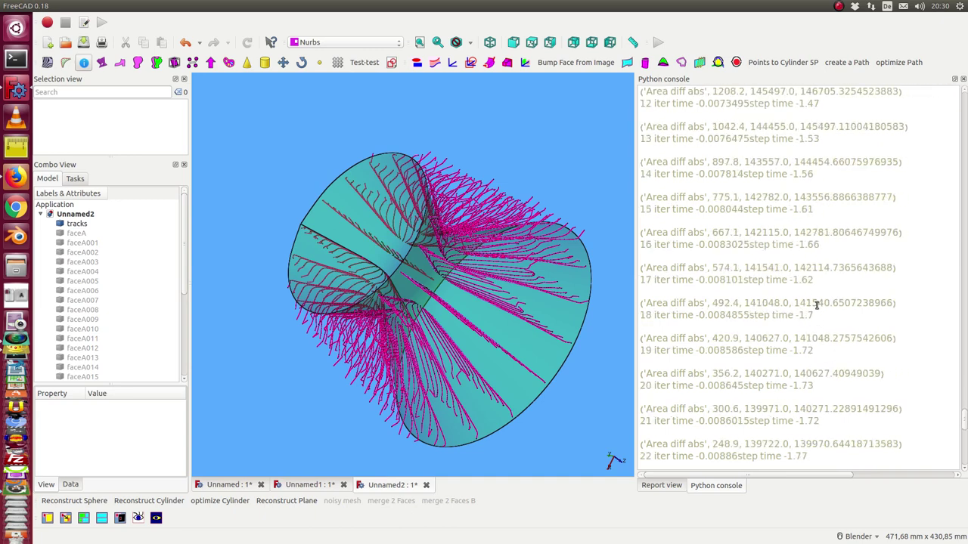
{"action": "scroll", "coordinate": [817, 310], "scroll_direction": "down", "scroll_amount": 3}
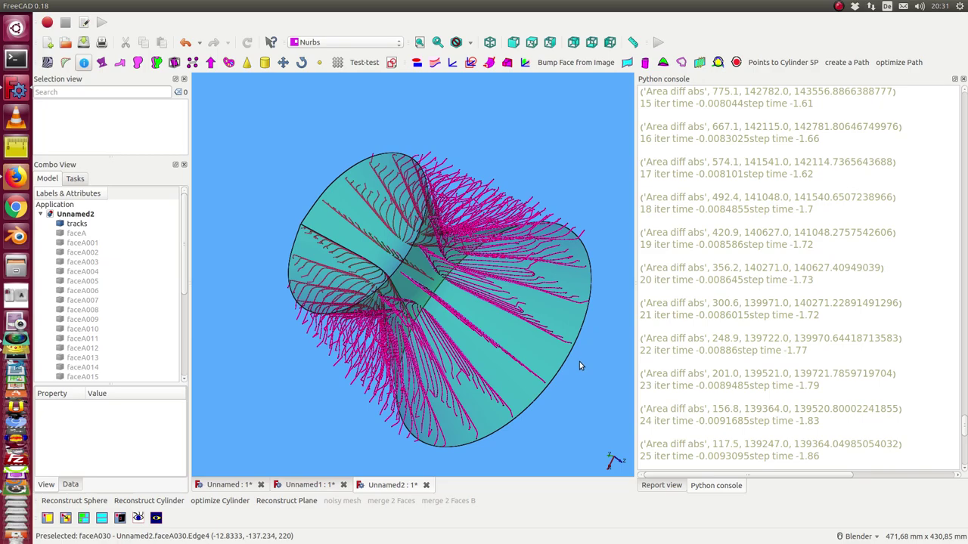
Hide the tracks, show the scanned faceA surface and orbit to see both openings.
{"action": "middle_click_drag", "start_coordinate": [579, 361], "coordinate": [555, 272]}
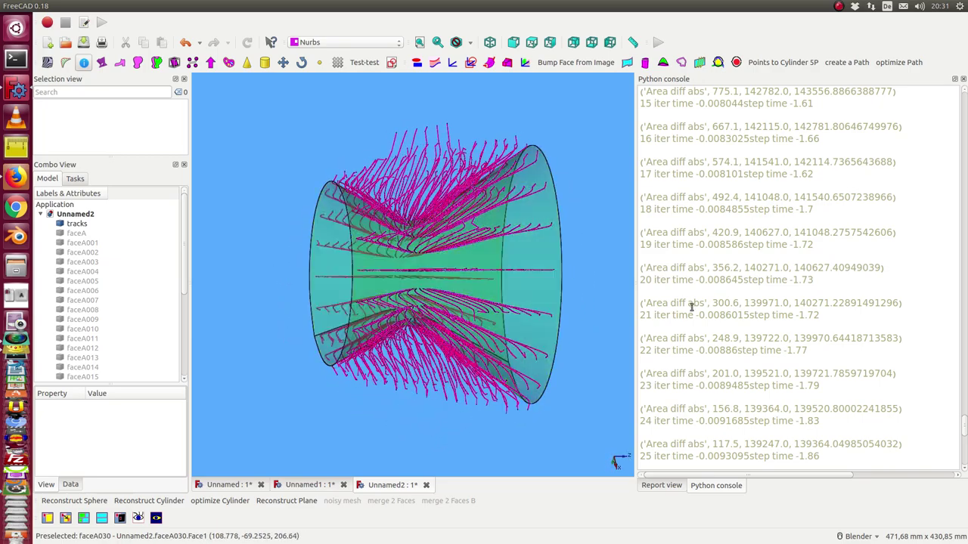
{"action": "left_click", "coordinate": [75, 225]}
{"action": "key", "text": "space"}
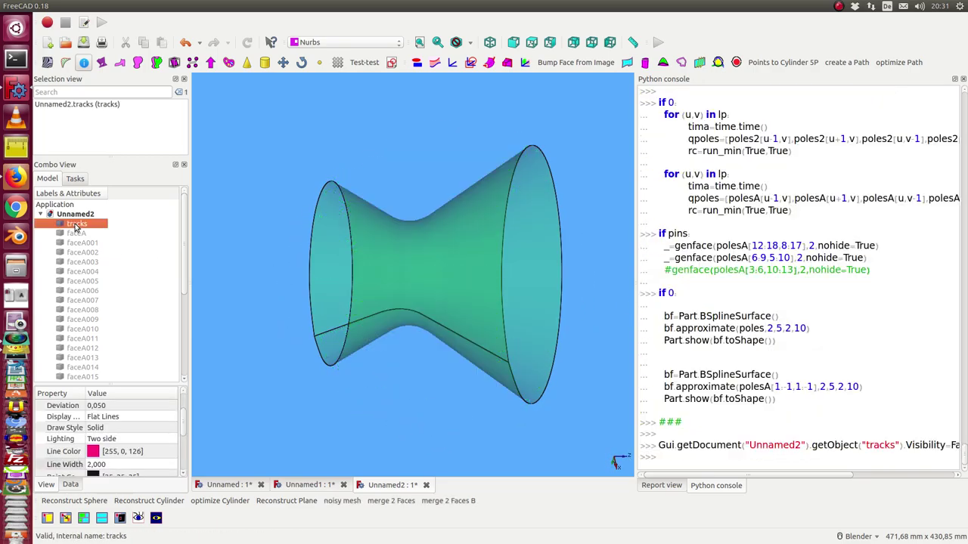
{"action": "left_click", "coordinate": [75, 233]}
{"action": "key", "text": "space"}
{"action": "left_click", "coordinate": [242, 292]}
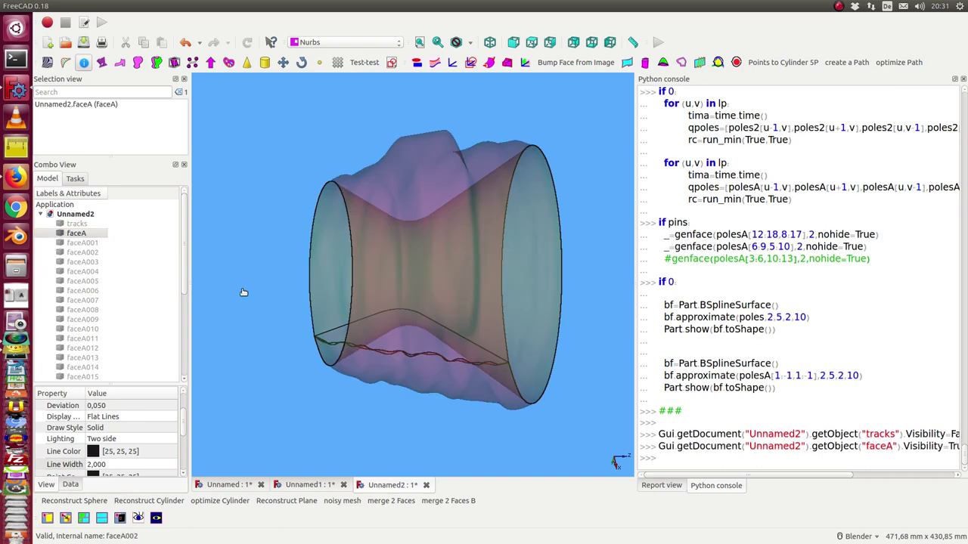
{"action": "middle_click_drag", "start_coordinate": [242, 292], "coordinate": [374, 257]}
{"action": "mouse_move", "coordinate": [457, 333]}
{"action": "middle_mouse_down"}
{"action": "mouse_move", "coordinate": [302, 210]}
{"action": "mouse_move", "coordinate": [255, 216]}
{"action": "mouse_move", "coordinate": [292, 245]}
{"action": "mouse_move", "coordinate": [260, 319]}
{"action": "mouse_move", "coordinate": [276, 290]}
{"action": "mouse_move", "coordinate": [497, 217]}
{"action": "middle_mouse_up"}
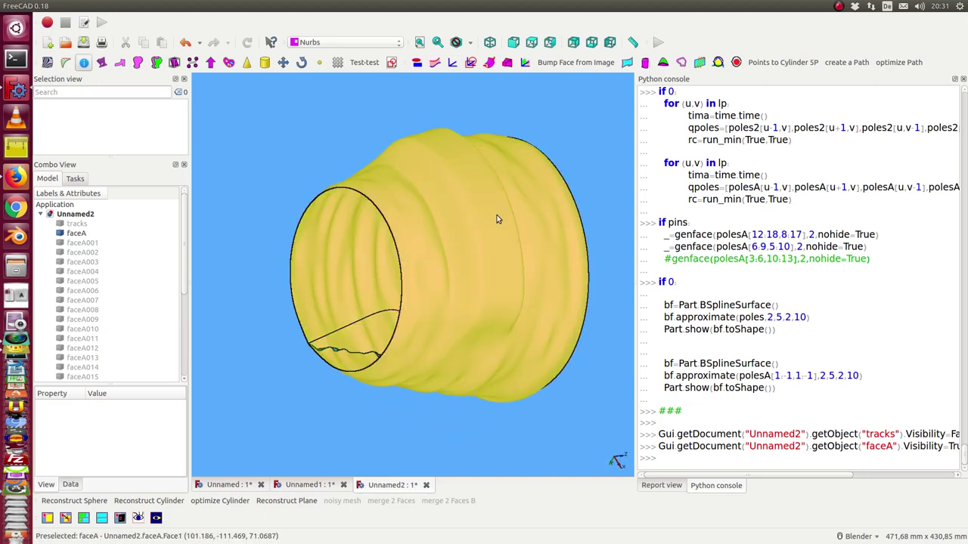
{"action": "mouse_move", "coordinate": [310, 240]}
{"action": "middle_mouse_down"}
{"action": "mouse_move", "coordinate": [283, 263]}
{"action": "mouse_move", "coordinate": [358, 237]}
{"action": "middle_mouse_up"}
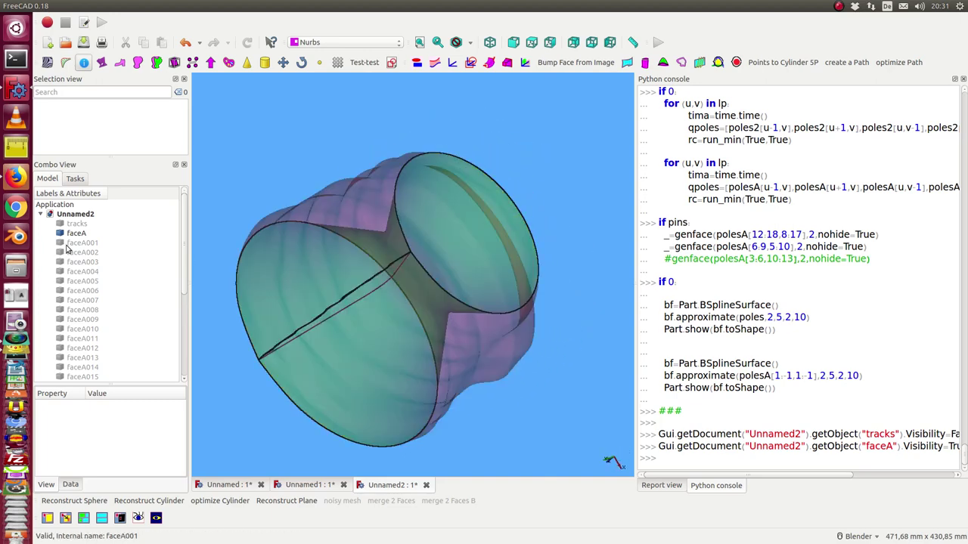
Show faceA005 and hide faceA to compare, then hide faceA005 again.
{"action": "left_click", "coordinate": [65, 283]}
{"action": "key", "text": "space"}
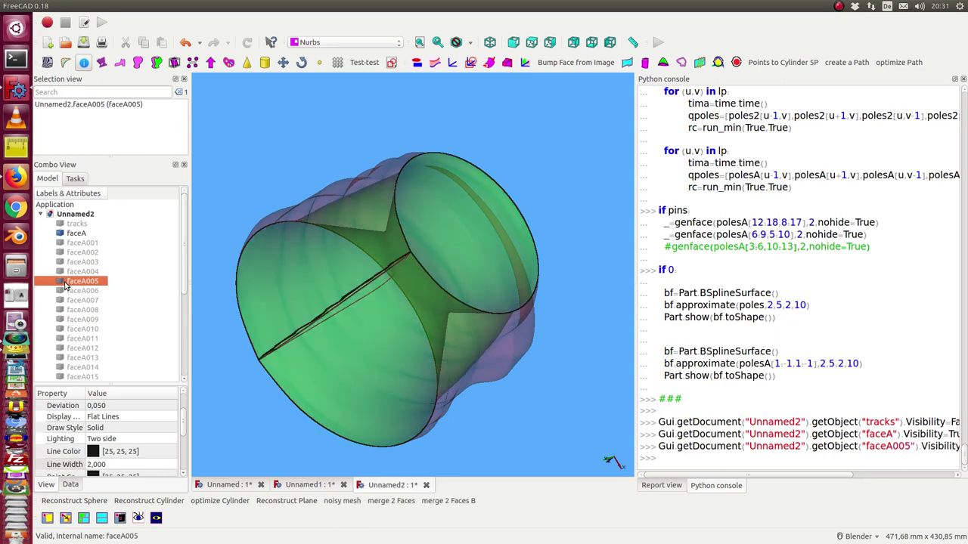
{"action": "left_click", "coordinate": [75, 233]}
{"action": "key", "text": "space"}
{"action": "scroll", "coordinate": [180, 320], "scroll_direction": "down", "scroll_amount": 3}
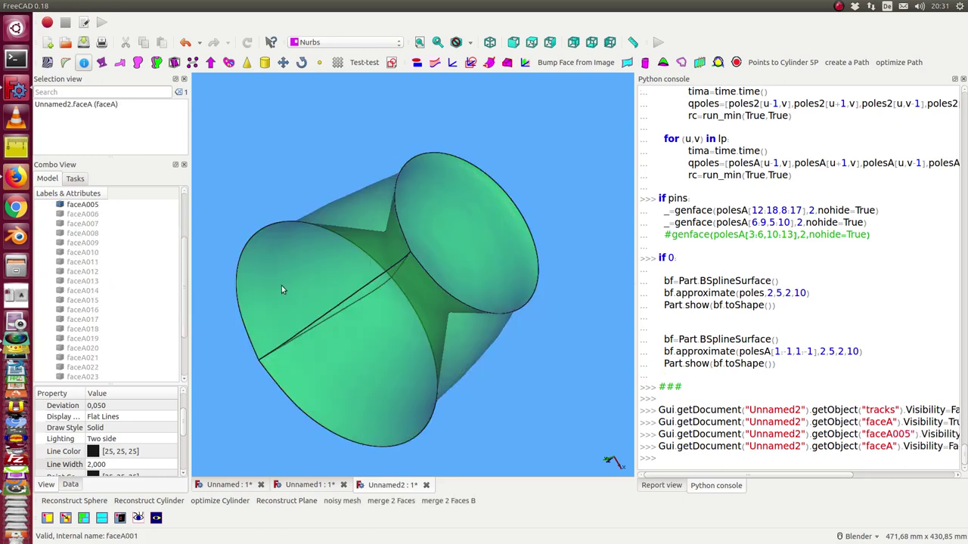
{"action": "mouse_move", "coordinate": [282, 286]}
{"action": "middle_mouse_down"}
{"action": "mouse_move", "coordinate": [368, 294]}
{"action": "mouse_move", "coordinate": [262, 327]}
{"action": "middle_mouse_up"}
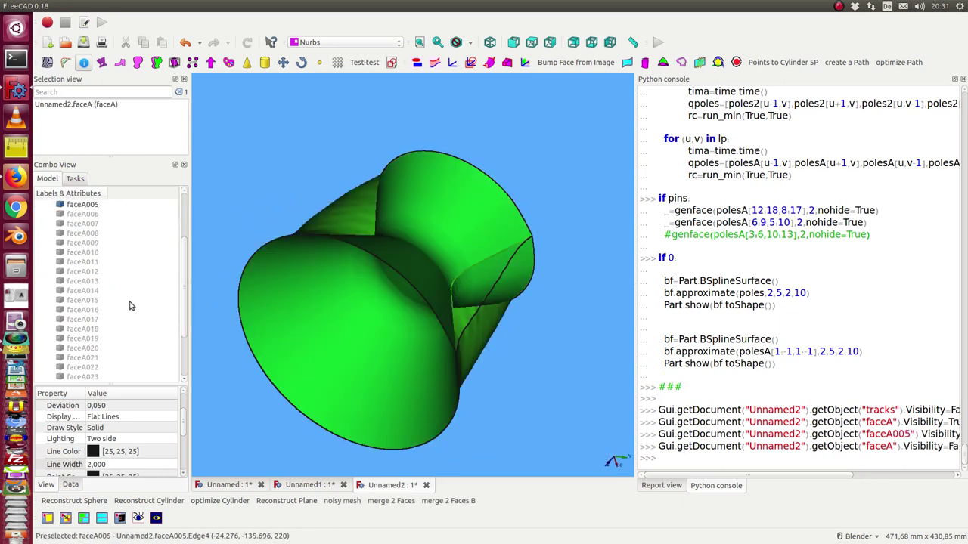
{"action": "scroll", "coordinate": [130, 312], "scroll_direction": "down", "scroll_amount": 3}
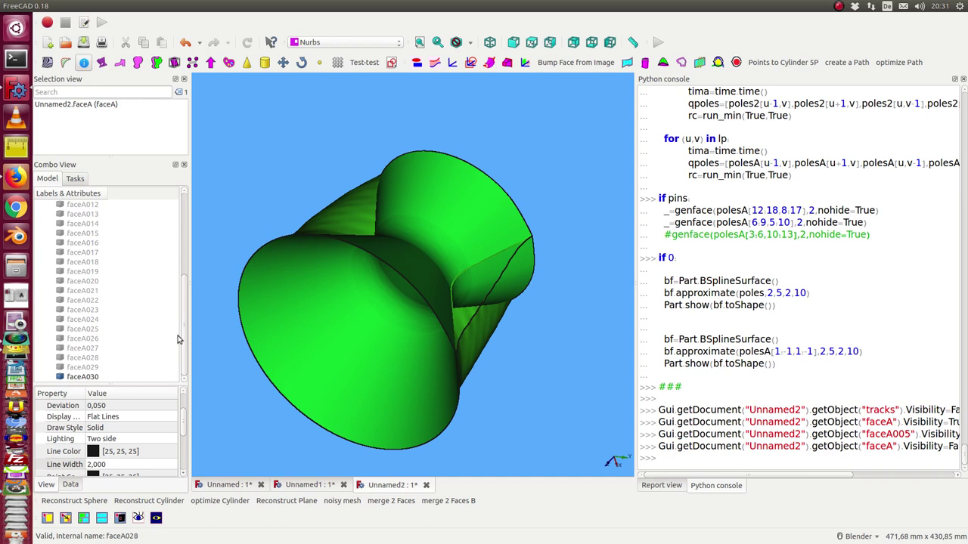
{"action": "scroll", "coordinate": [180, 321], "scroll_direction": "up", "scroll_amount": 5}
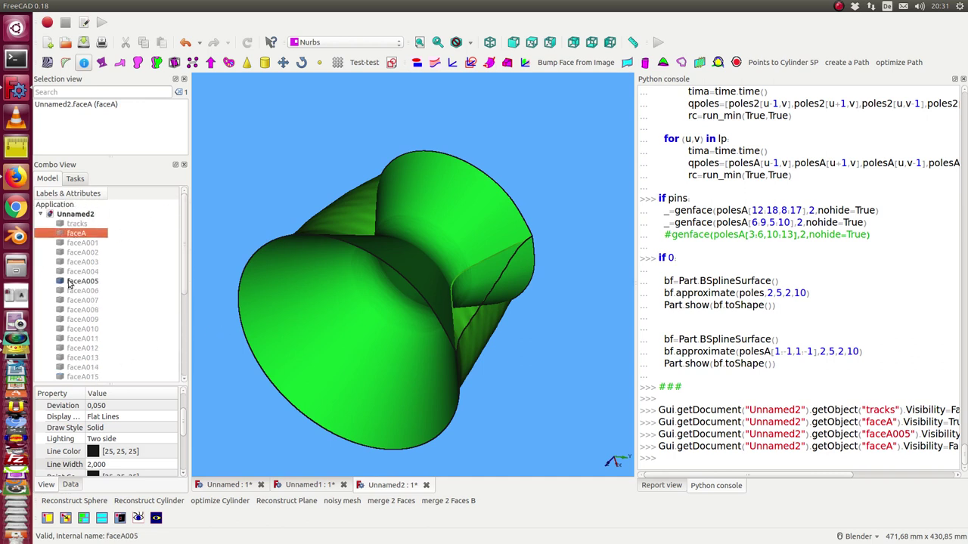
{"action": "left_click", "coordinate": [83, 281]}
{"action": "key", "text": "space"}
{"action": "key", "text": "space"}
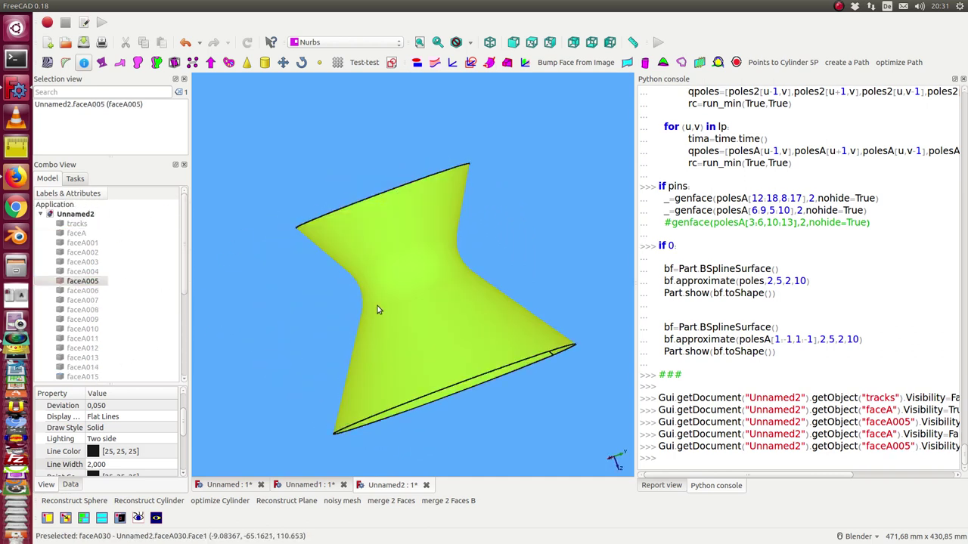
Select faceA030 to display its 19×21 poles and degree 2×2 info, orbiting to inspect.
{"action": "left_click", "coordinate": [306, 279]}
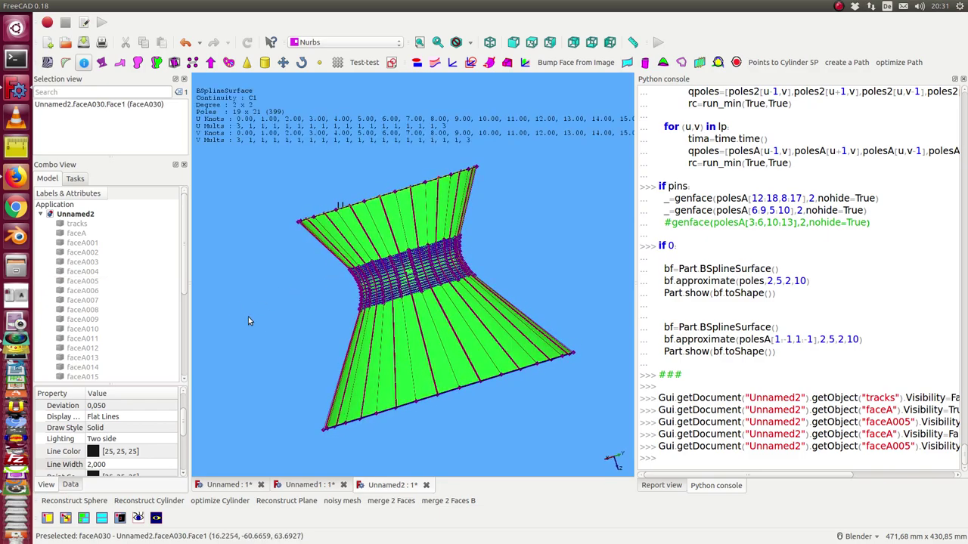
{"action": "mouse_move", "coordinate": [250, 321]}
{"action": "middle_mouse_down"}
{"action": "mouse_move", "coordinate": [293, 280]}
{"action": "mouse_move", "coordinate": [354, 291]}
{"action": "mouse_move", "coordinate": [396, 247]}
{"action": "mouse_move", "coordinate": [413, 261]}
{"action": "middle_mouse_up"}
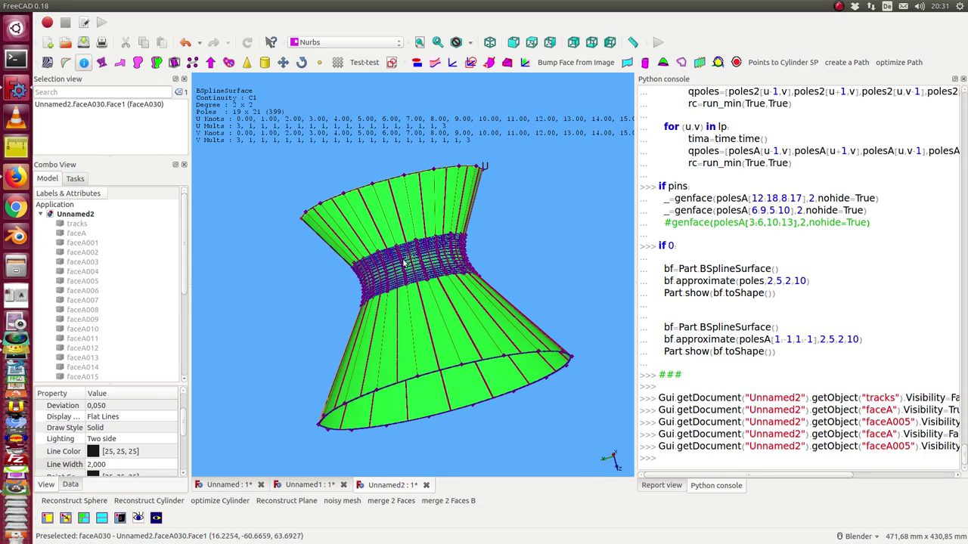
{"action": "mouse_move", "coordinate": [243, 291]}
{"action": "middle_mouse_down"}
{"action": "mouse_move", "coordinate": [387, 334]}
{"action": "mouse_move", "coordinate": [324, 251]}
{"action": "middle_mouse_up"}
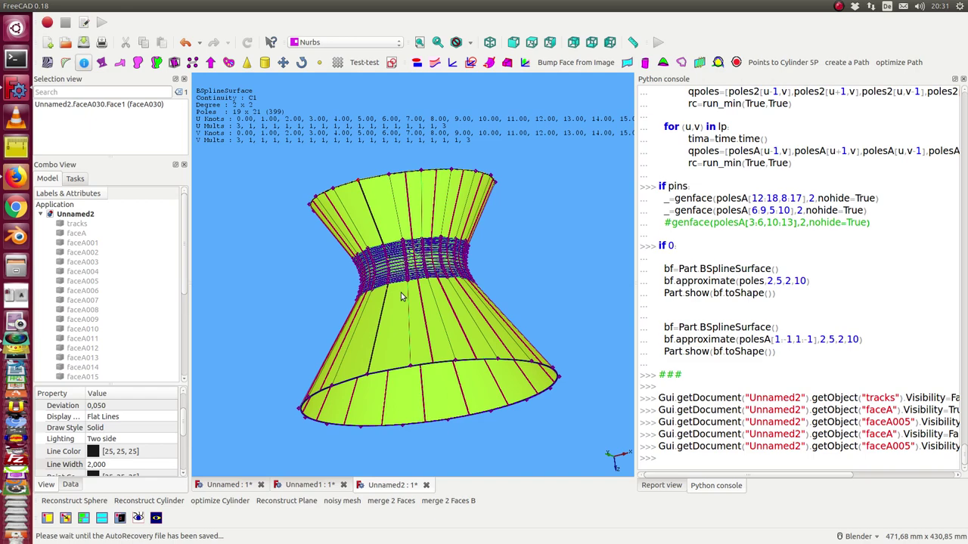
{"action": "middle_click_drag", "start_coordinate": [401, 296], "coordinate": [349, 236]}
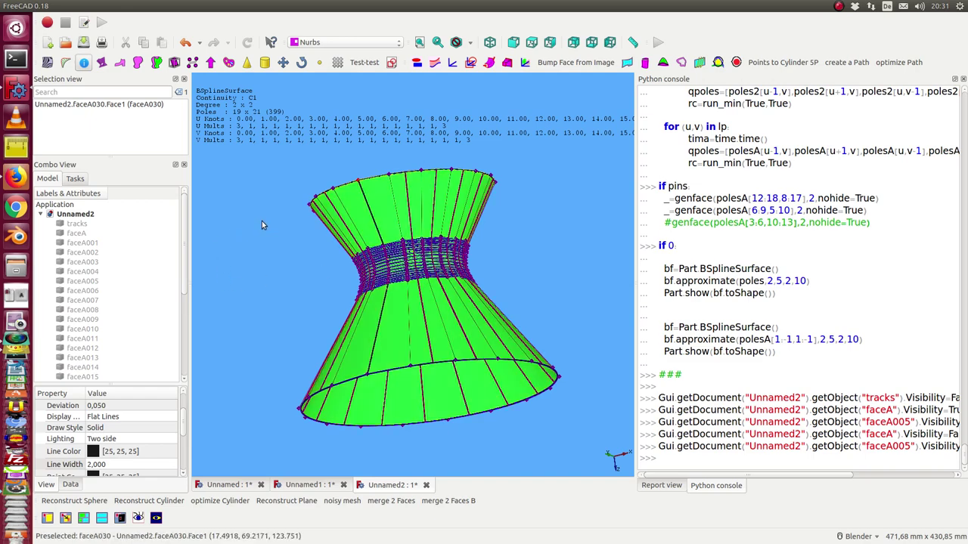
{"action": "scroll", "coordinate": [264, 297], "scroll_direction": "down", "scroll_amount": 2}
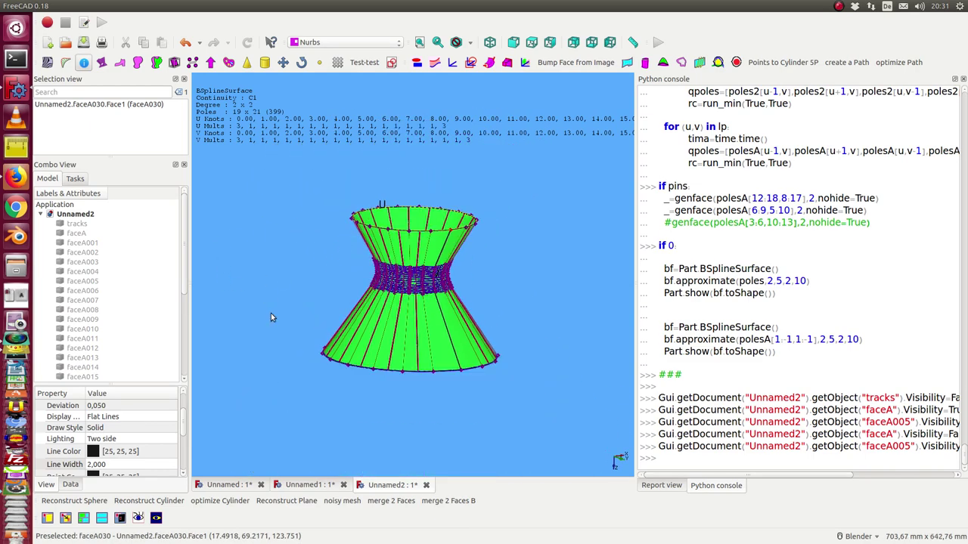
Delete faceA through faceA030 and make the tracks visible again.
{"action": "left_click", "coordinate": [76, 234]}
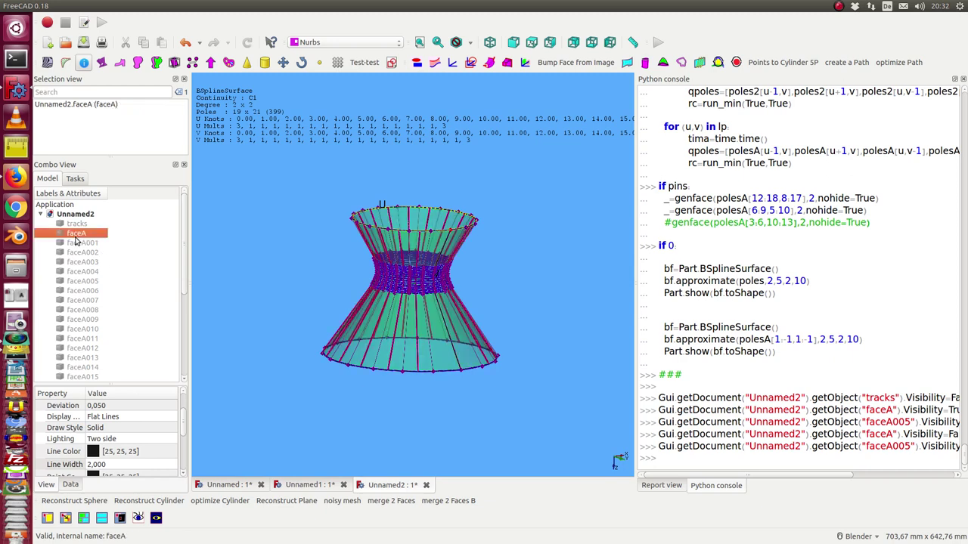
{"action": "key", "text": "shift+Down"}
{"action": "key", "text": "shift+Down"}
{"action": "key", "text": "shift+Down"}
{"action": "key", "text": "shift+Down"}
{"action": "key", "text": "shift+Down"}
{"action": "key", "text": "shift+Down"}
{"action": "key", "text": "shift+Down"}
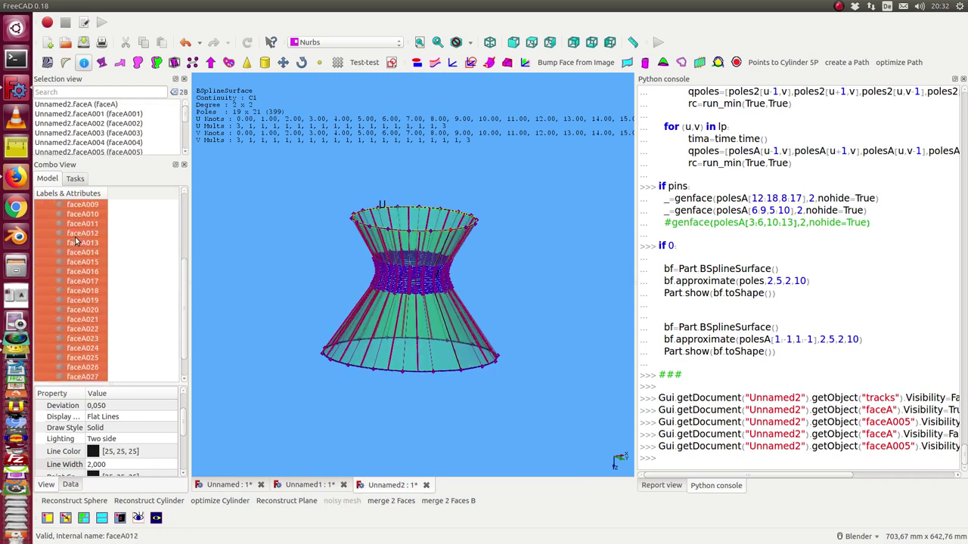
{"action": "key", "text": "Delete"}
{"action": "left_click", "coordinate": [74, 225]}
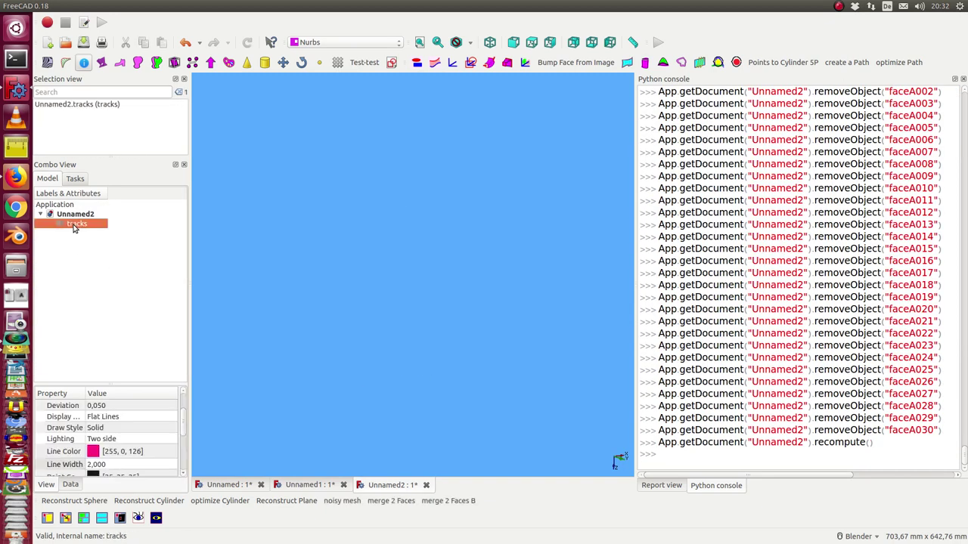
{"action": "key", "text": "space"}
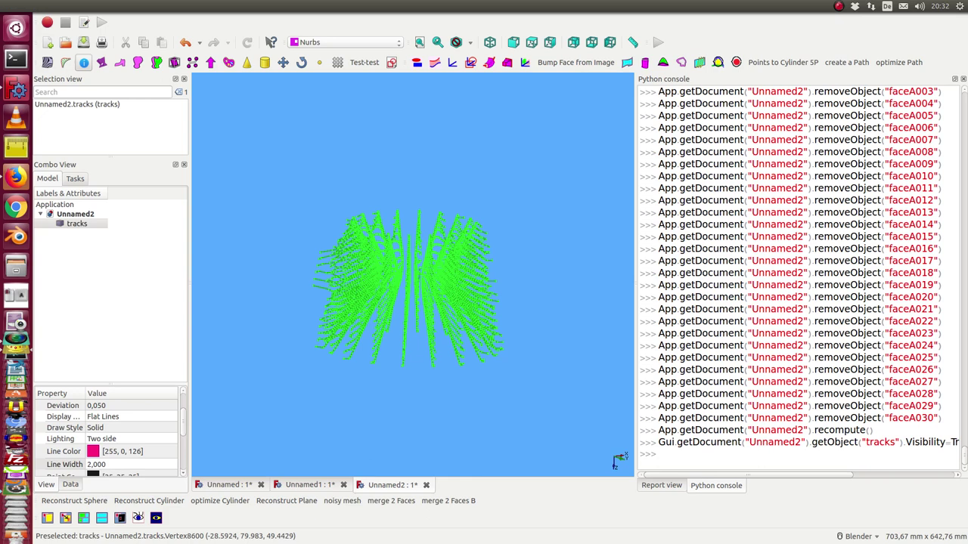
Reset the tracks shape with tz.Shape=Part.Shape(), widen the 3D view, and rerun the script.
{"action": "left_click", "coordinate": [884, 352]}
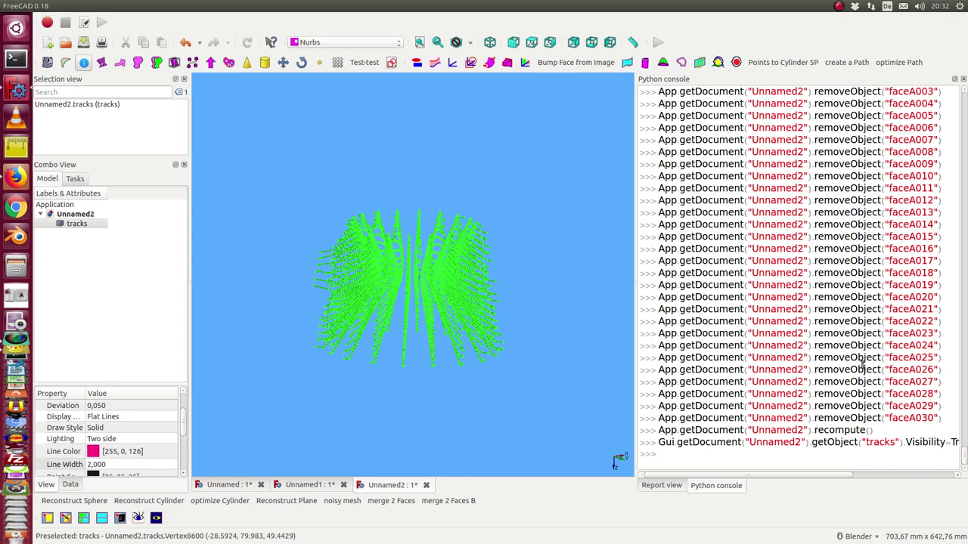
{"action": "key", "text": "Return"}
{"action": "type", "text": "tz.Shape=Part.Shape()"}
{"action": "key", "text": "Return"}
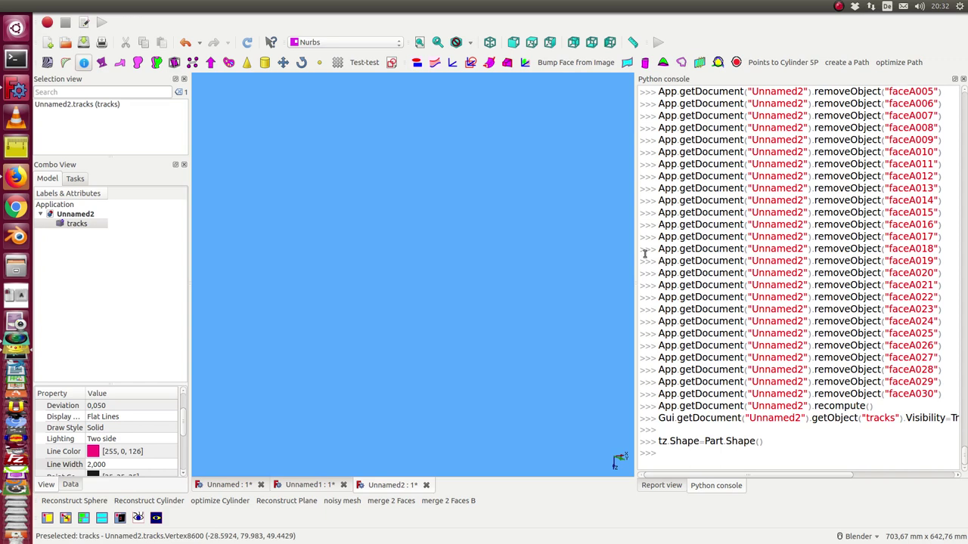
{"action": "left_click_drag", "start_coordinate": [637, 233], "coordinate": [706, 220]}
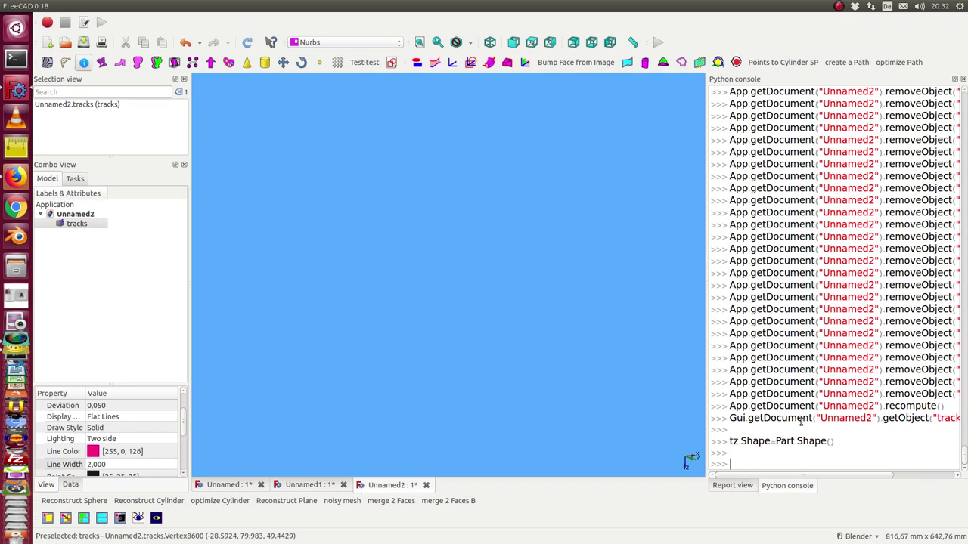
{"action": "key", "text": "ctrl+v"}
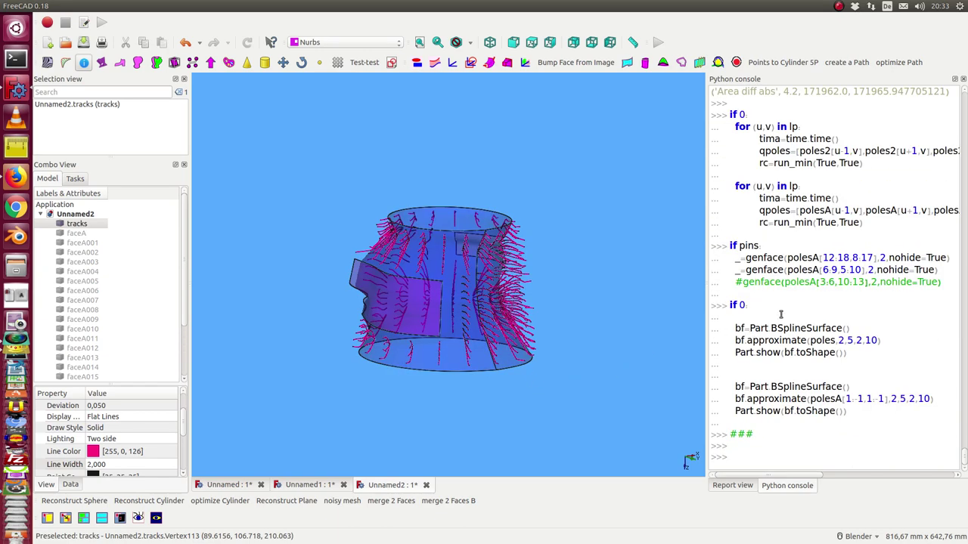
Scroll to the Area diff abs output, mark the final 4.2 value, and orbit the tube sideways.
{"action": "scroll", "coordinate": [787, 295], "scroll_direction": "up", "scroll_amount": 2}
{"action": "scroll", "coordinate": [804, 246], "scroll_direction": "up", "scroll_amount": 1}
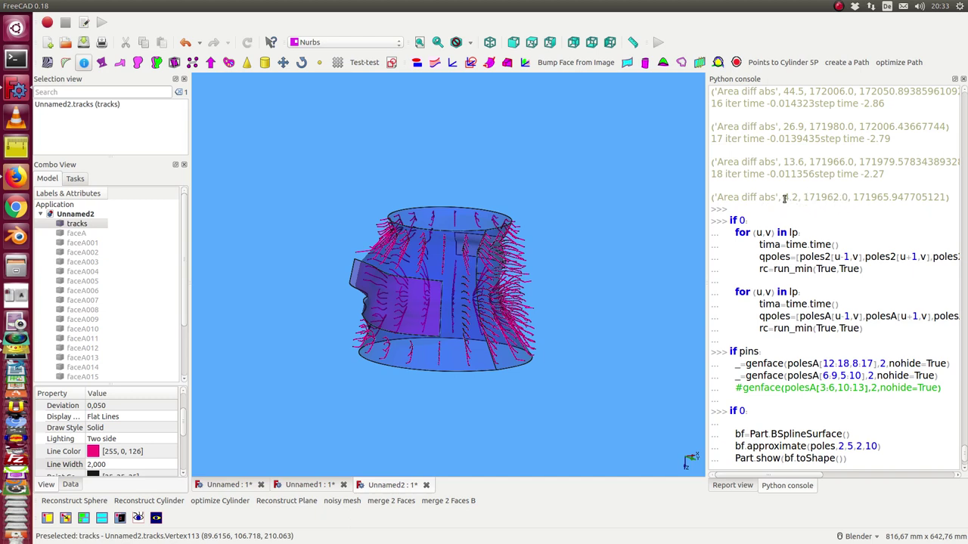
{"action": "left_click_drag", "start_coordinate": [784, 198], "coordinate": [797, 199]}
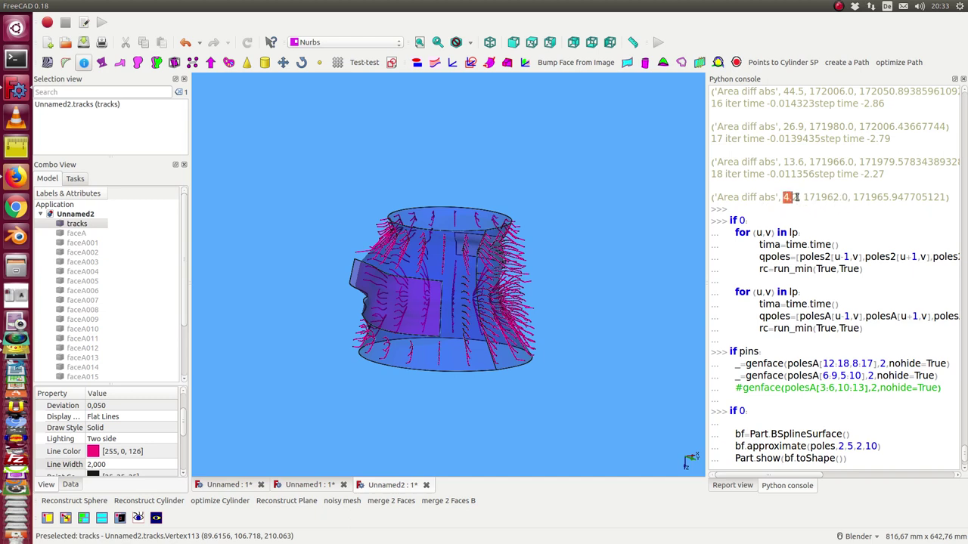
{"action": "left_click", "coordinate": [610, 264]}
{"action": "mouse_move", "coordinate": [610, 264]}
{"action": "middle_mouse_down"}
{"action": "mouse_move", "coordinate": [560, 260]}
{"action": "mouse_move", "coordinate": [562, 311]}
{"action": "mouse_move", "coordinate": [623, 321]}
{"action": "mouse_move", "coordinate": [388, 263]}
{"action": "mouse_move", "coordinate": [395, 302]}
{"action": "mouse_move", "coordinate": [467, 312]}
{"action": "mouse_move", "coordinate": [358, 249]}
{"action": "mouse_move", "coordinate": [457, 285]}
{"action": "mouse_move", "coordinate": [487, 218]}
{"action": "middle_mouse_up"}
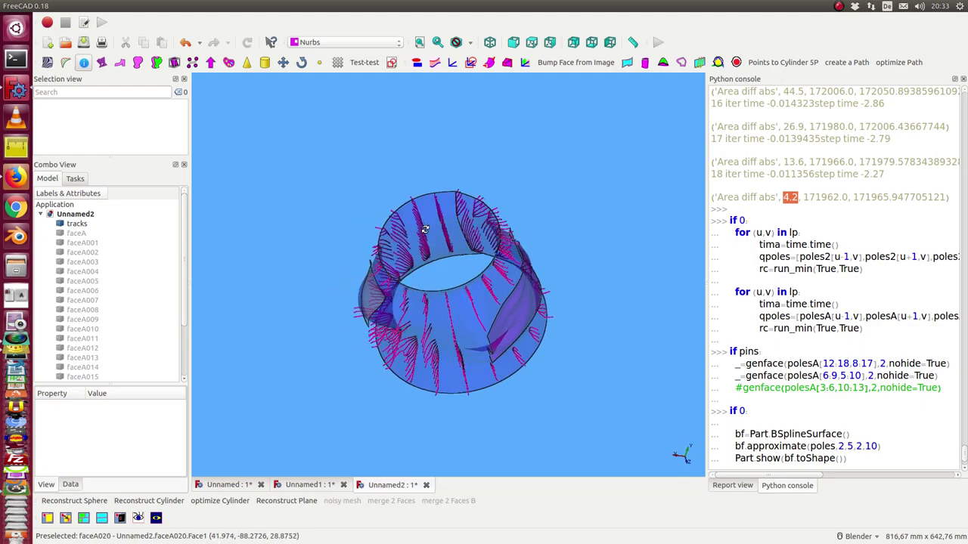
{"action": "mouse_move", "coordinate": [439, 254]}
{"action": "middle_mouse_down"}
{"action": "mouse_move", "coordinate": [436, 417]}
{"action": "mouse_move", "coordinate": [453, 411]}
{"action": "mouse_move", "coordinate": [494, 251]}
{"action": "mouse_move", "coordinate": [445, 252]}
{"action": "mouse_move", "coordinate": [493, 244]}
{"action": "mouse_move", "coordinate": [296, 310]}
{"action": "mouse_move", "coordinate": [330, 251]}
{"action": "mouse_move", "coordinate": [303, 214]}
{"action": "mouse_move", "coordinate": [356, 212]}
{"action": "middle_mouse_up"}
Hide the magenta tracks object so its lines disappear from the 3D view.
{"action": "left_click", "coordinate": [75, 223]}
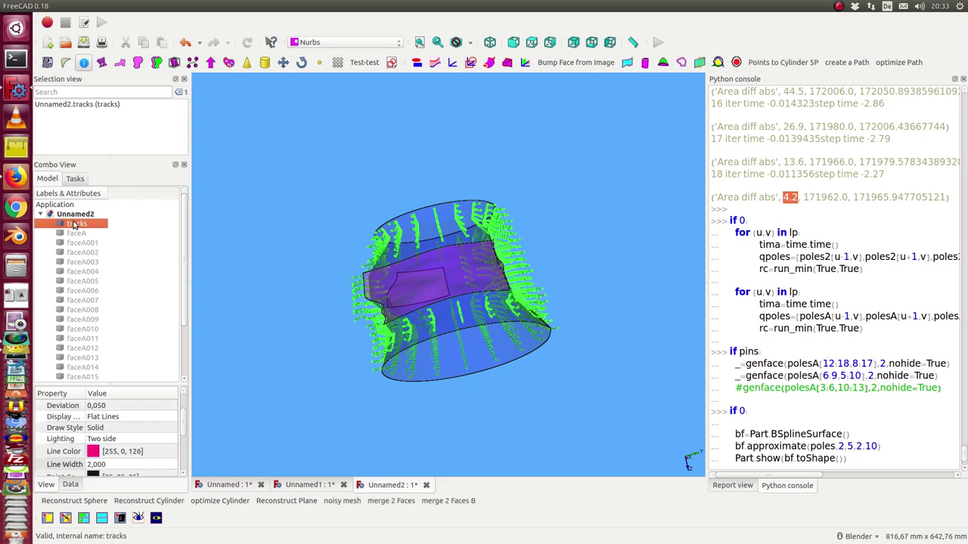
{"action": "key", "text": "space"}
{"action": "scroll", "coordinate": [121, 268], "scroll_direction": "down", "scroll_amount": 1}
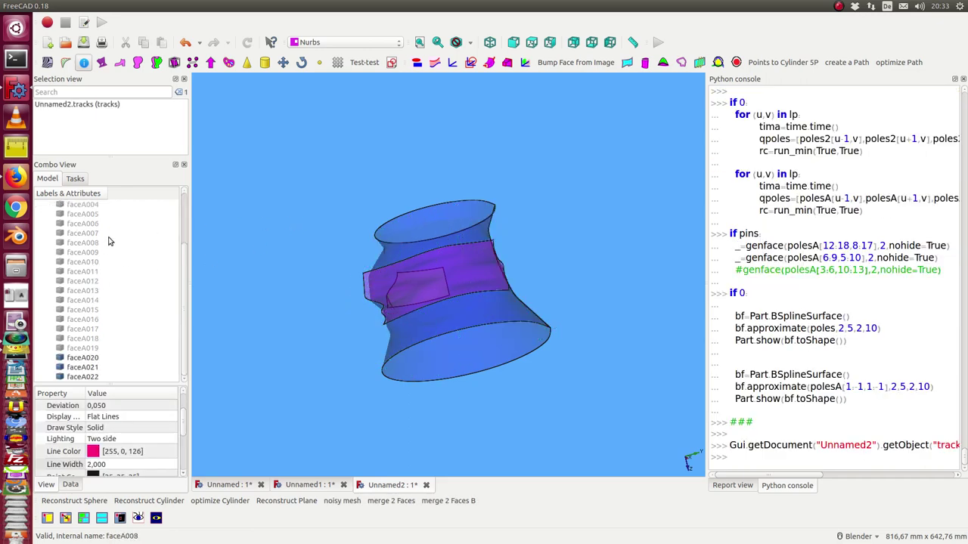
{"action": "scroll", "coordinate": [108, 242], "scroll_direction": "up", "scroll_amount": 1}
Show faceA briefly, orbit to an end-on view of the tube, then hide faceA again.
{"action": "left_click", "coordinate": [76, 233]}
{"action": "key", "text": "space"}
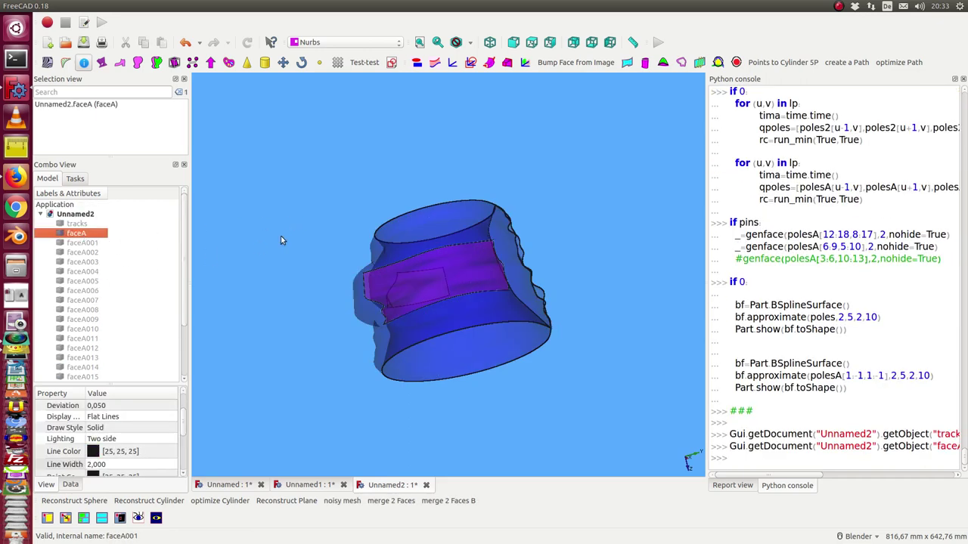
{"action": "mouse_move", "coordinate": [281, 237]}
{"action": "middle_mouse_down"}
{"action": "mouse_move", "coordinate": [354, 234]}
{"action": "mouse_move", "coordinate": [424, 259]}
{"action": "mouse_move", "coordinate": [464, 259]}
{"action": "mouse_move", "coordinate": [510, 287]}
{"action": "mouse_move", "coordinate": [485, 303]}
{"action": "mouse_move", "coordinate": [384, 270]}
{"action": "middle_mouse_up"}
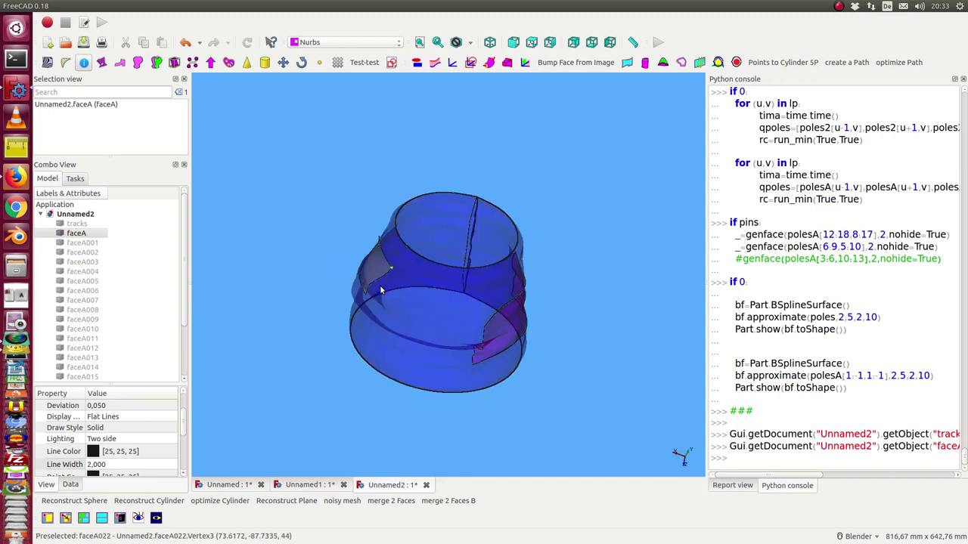
{"action": "mouse_move", "coordinate": [573, 335]}
{"action": "middle_mouse_down"}
{"action": "mouse_move", "coordinate": [432, 255]}
{"action": "mouse_move", "coordinate": [405, 196]}
{"action": "mouse_move", "coordinate": [371, 205]}
{"action": "mouse_move", "coordinate": [411, 244]}
{"action": "mouse_move", "coordinate": [384, 270]}
{"action": "mouse_move", "coordinate": [378, 259]}
{"action": "middle_mouse_up"}
{"action": "left_click", "coordinate": [75, 233]}
{"action": "key", "text": "space"}
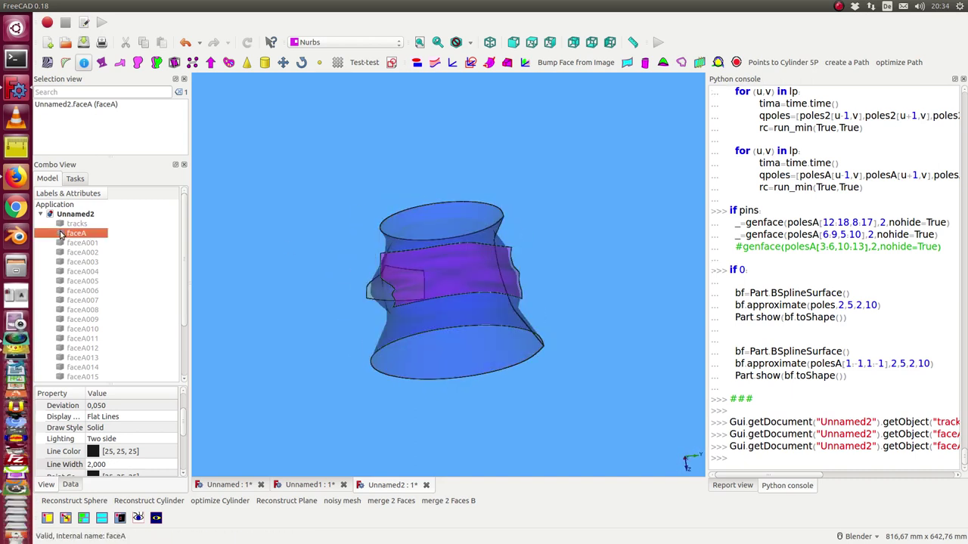
{"action": "left_click", "coordinate": [307, 229]}
{"action": "middle_click_drag", "start_coordinate": [307, 229], "coordinate": [270, 266]}
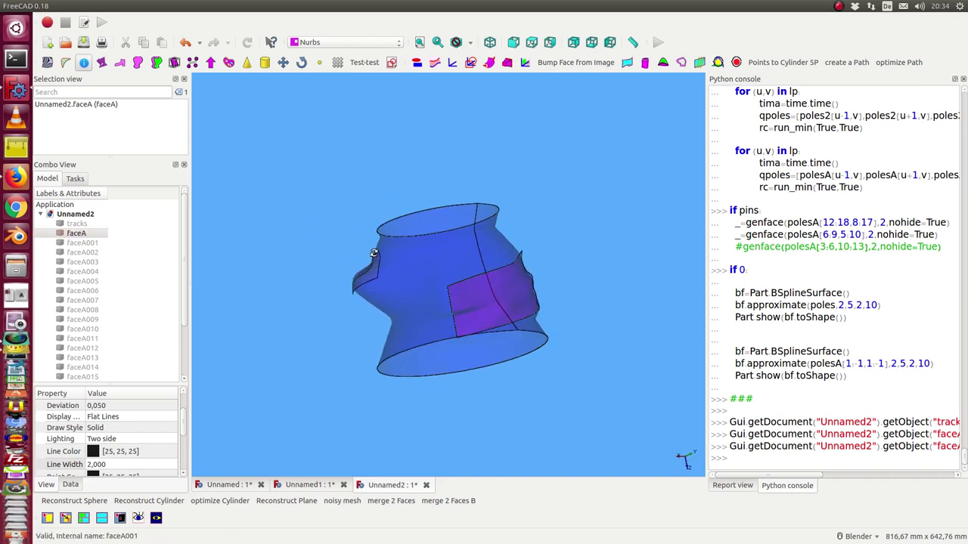
{"action": "left_click", "coordinate": [402, 290]}
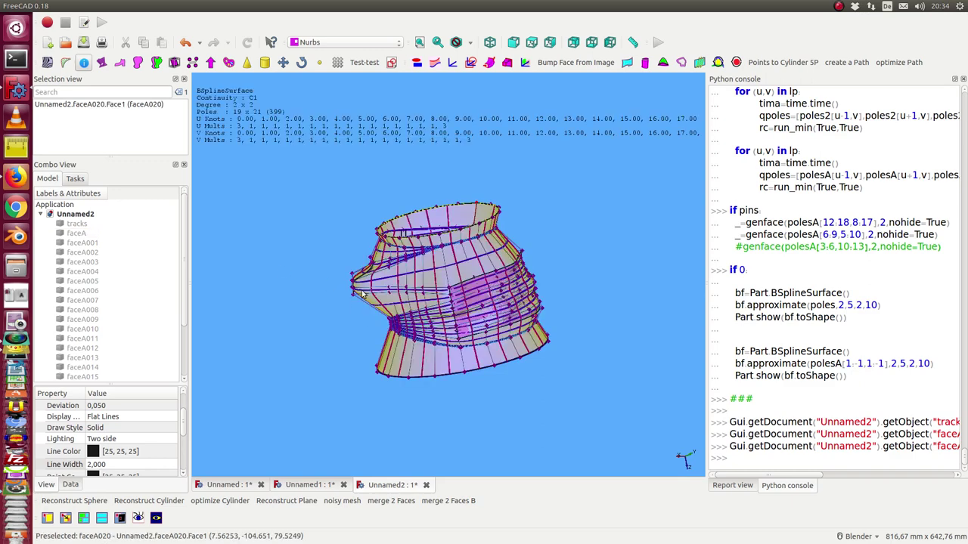
{"action": "mouse_move", "coordinate": [231, 302]}
{"action": "middle_mouse_down"}
{"action": "mouse_move", "coordinate": [476, 294]}
{"action": "mouse_move", "coordinate": [245, 325]}
{"action": "mouse_move", "coordinate": [409, 335]}
{"action": "mouse_move", "coordinate": [388, 276]}
{"action": "mouse_move", "coordinate": [459, 322]}
{"action": "mouse_move", "coordinate": [311, 282]}
{"action": "mouse_move", "coordinate": [391, 264]}
{"action": "mouse_move", "coordinate": [320, 287]}
{"action": "mouse_move", "coordinate": [418, 242]}
{"action": "middle_mouse_up"}
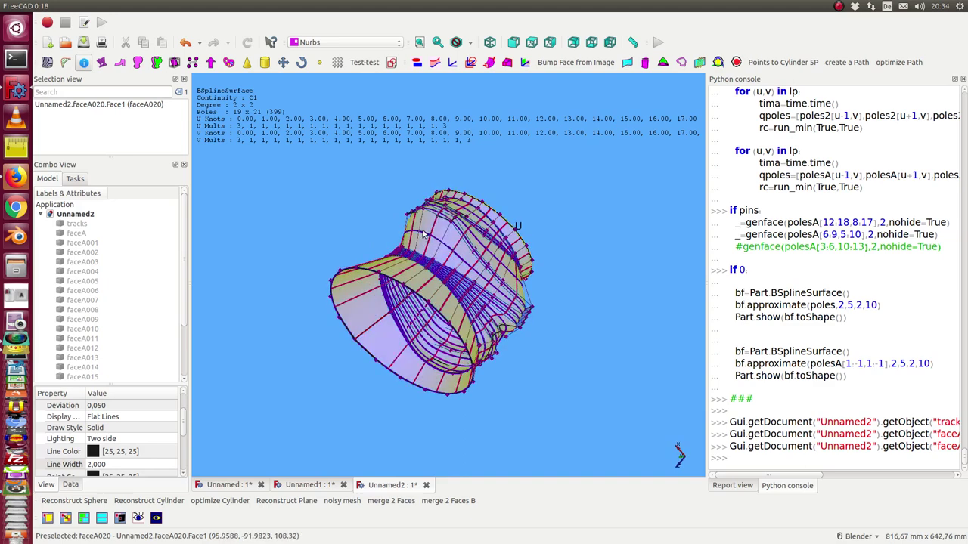
{"action": "left_click", "coordinate": [256, 283]}
{"action": "mouse_move", "coordinate": [352, 281]}
{"action": "middle_mouse_down"}
{"action": "mouse_move", "coordinate": [545, 335]}
{"action": "mouse_move", "coordinate": [320, 328]}
{"action": "mouse_move", "coordinate": [556, 295]}
{"action": "mouse_move", "coordinate": [469, 279]}
{"action": "mouse_move", "coordinate": [464, 295]}
{"action": "mouse_move", "coordinate": [439, 289]}
{"action": "middle_mouse_up"}
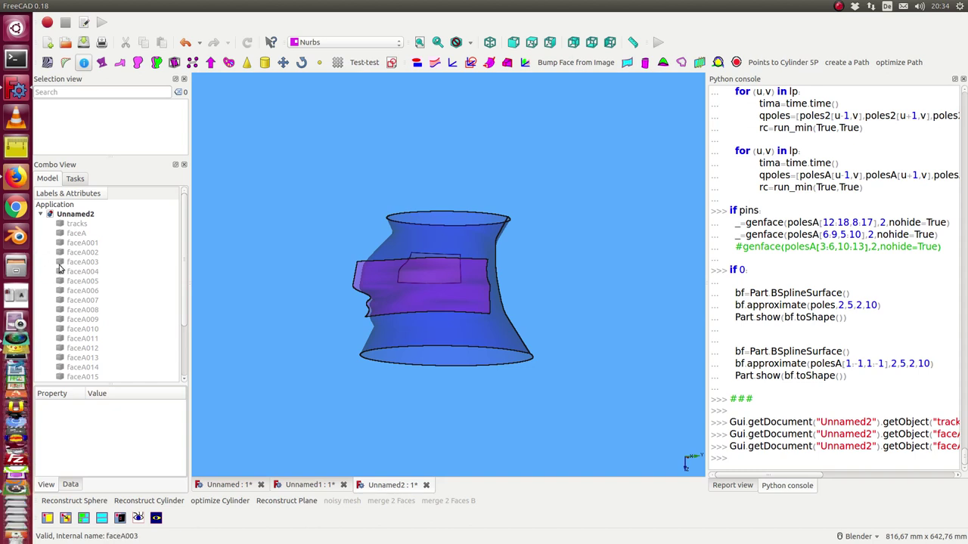
Hide faceA020, faceA021 and faceA022, then make faceA020 visible again.
{"action": "scroll", "coordinate": [86, 368], "scroll_direction": "down", "scroll_amount": 3}
{"action": "left_click", "coordinate": [83, 358]}
{"action": "key", "text": "space"}
{"action": "left_click", "coordinate": [85, 368]}
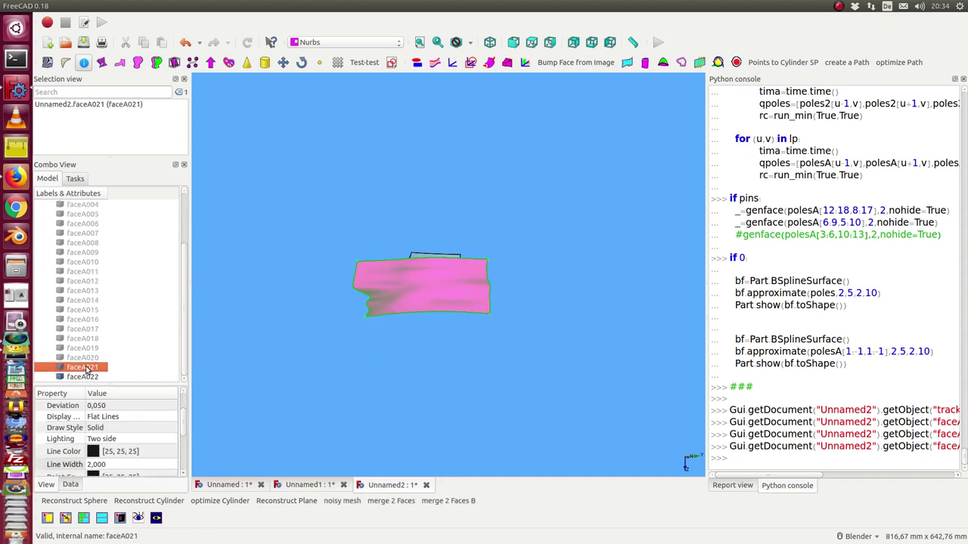
{"action": "key", "text": "space"}
{"action": "left_click", "coordinate": [85, 377]}
{"action": "key", "text": "space"}
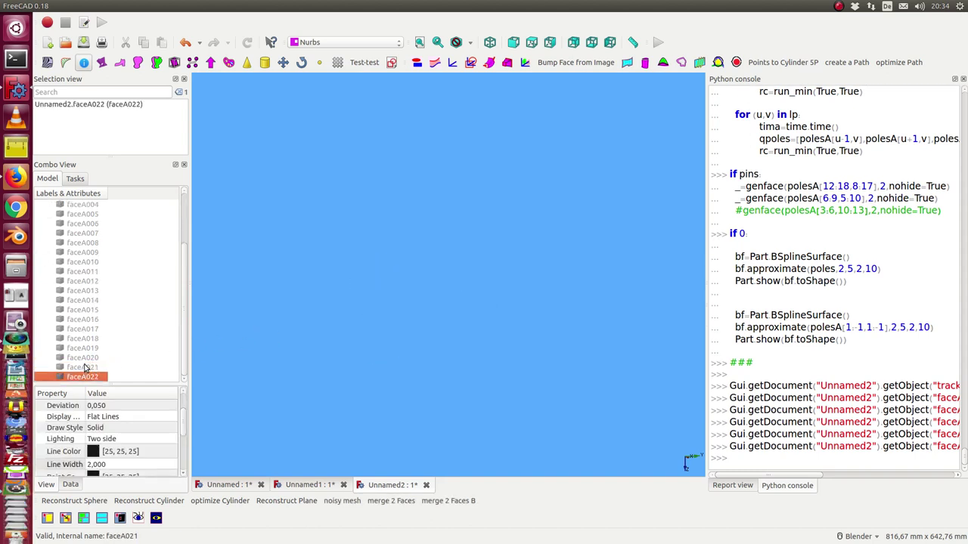
{"action": "left_click", "coordinate": [84, 360]}
{"action": "key", "text": "space"}
Tilt the view and select faceA020 to inspect its control poles from several angles.
{"action": "left_click", "coordinate": [247, 306]}
{"action": "mouse_move", "coordinate": [333, 249]}
{"action": "middle_mouse_down"}
{"action": "mouse_move", "coordinate": [375, 364]}
{"action": "mouse_move", "coordinate": [368, 287]}
{"action": "middle_mouse_up"}
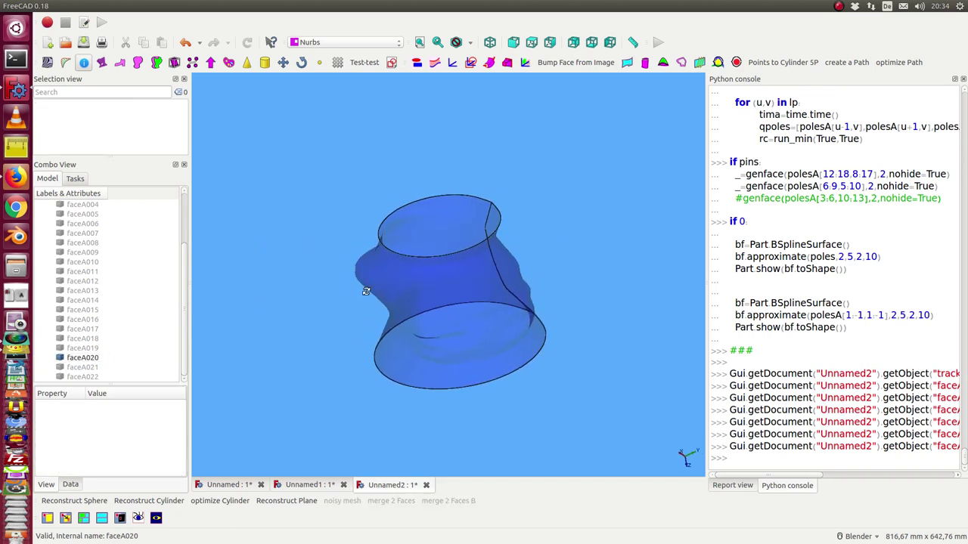
{"action": "left_click", "coordinate": [455, 296]}
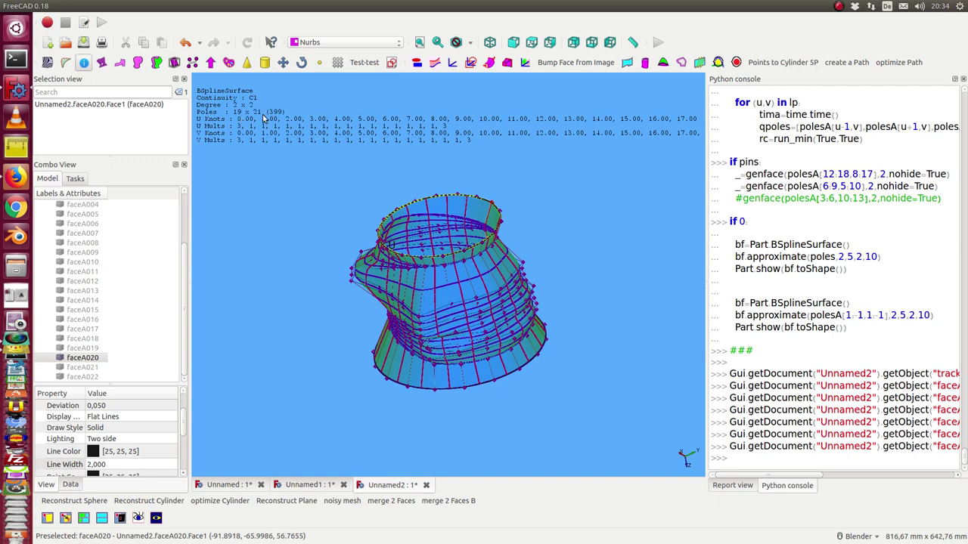
{"action": "mouse_move", "coordinate": [279, 270]}
{"action": "middle_mouse_down"}
{"action": "mouse_move", "coordinate": [306, 238]}
{"action": "mouse_move", "coordinate": [245, 230]}
{"action": "middle_mouse_up"}
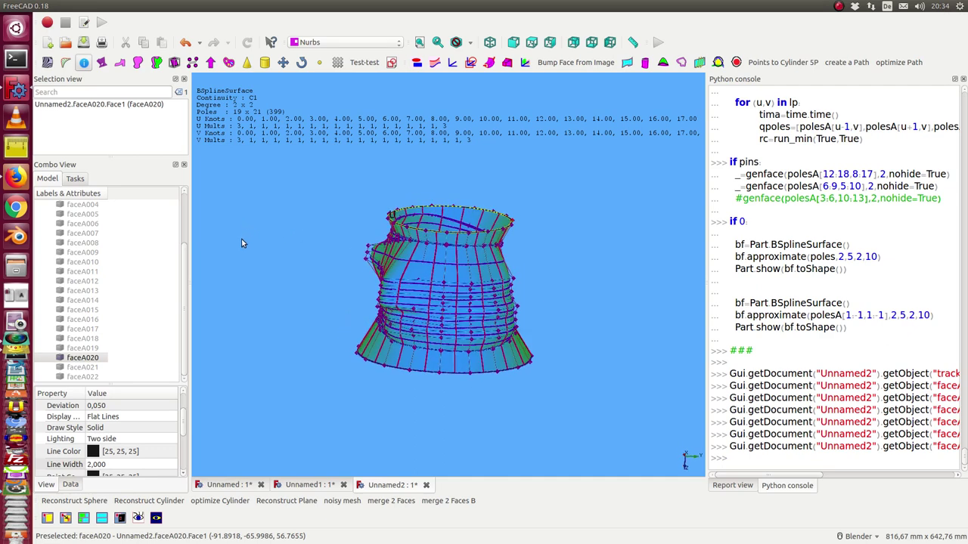
{"action": "left_click", "coordinate": [199, 240]}
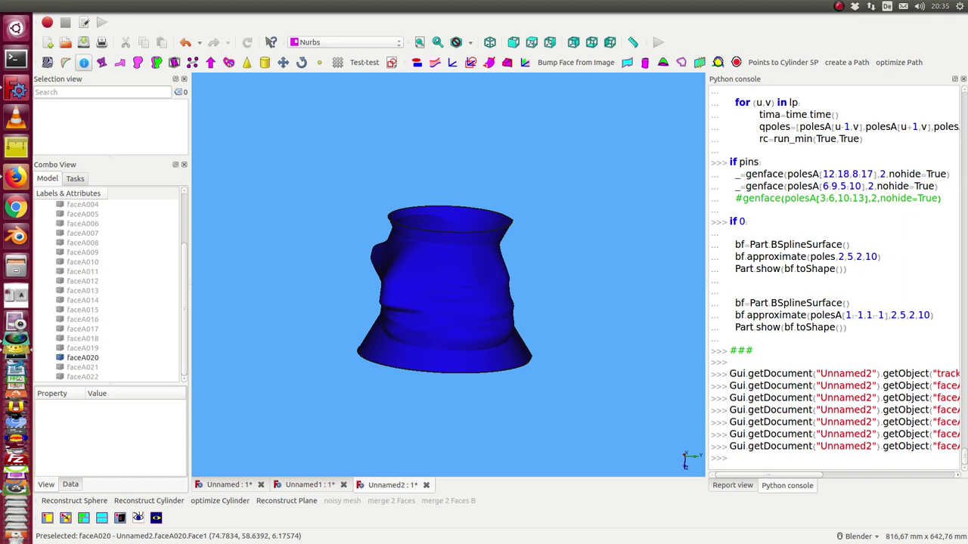
Run the pasted Part.BSplineSurface block with bf.approximate(poles,2,5,2,10) and Part.show in the Python console.
{"action": "left_click", "coordinate": [888, 319]}
{"action": "key", "text": "Return"}
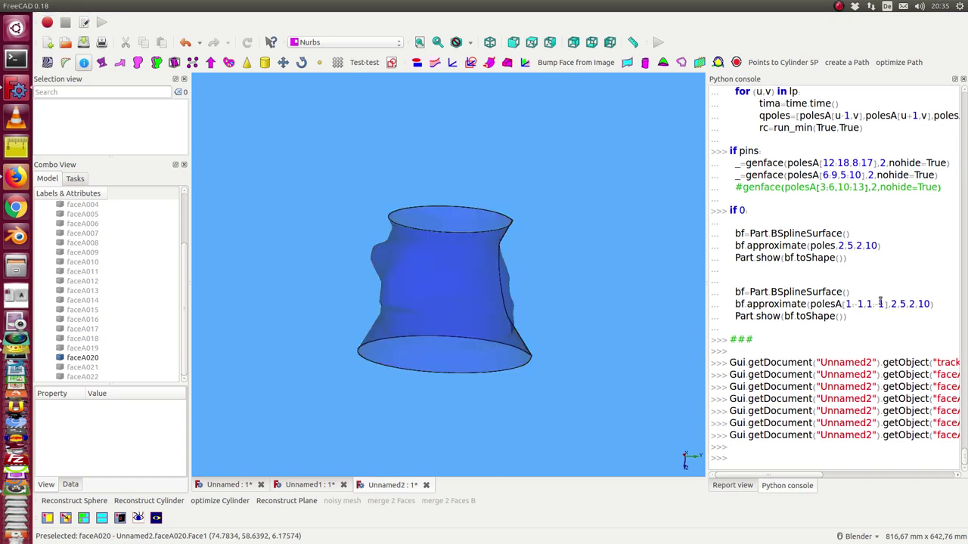
{"action": "key", "text": "ctrl+v"}
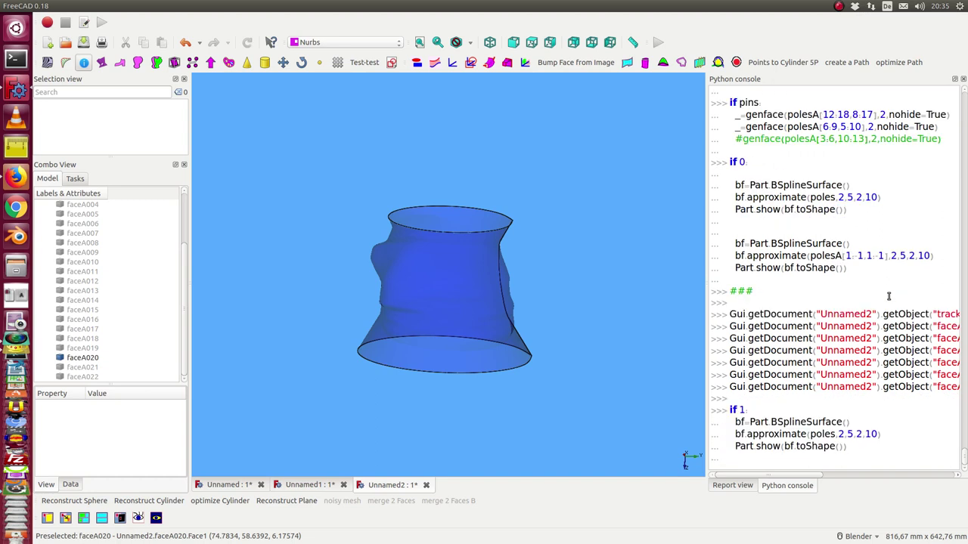
{"action": "key", "text": "Return"}
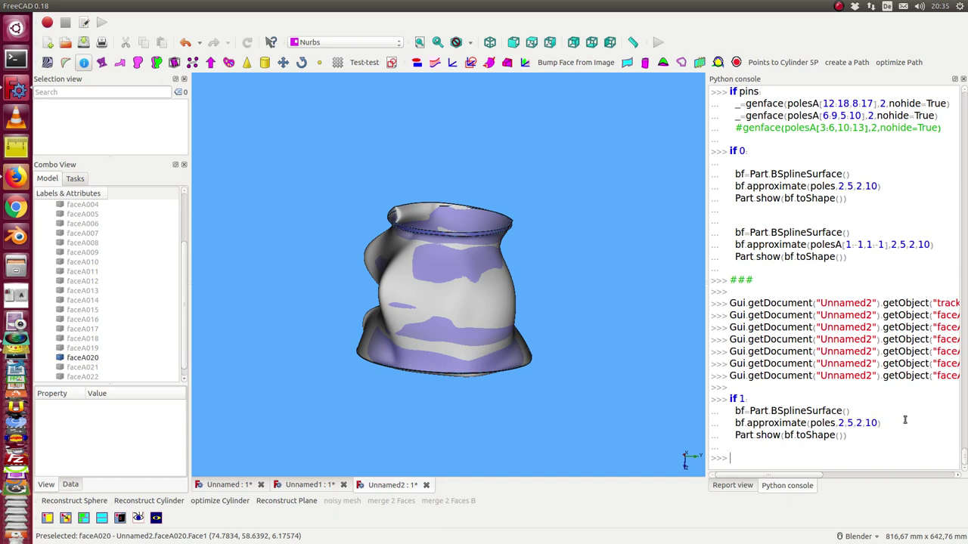
Orbit around the new surface and select it to show its 51×6 pole net, degree 5×5, C2.
{"action": "mouse_move", "coordinate": [500, 434]}
{"action": "middle_mouse_down"}
{"action": "mouse_move", "coordinate": [481, 356]}
{"action": "mouse_move", "coordinate": [504, 395]}
{"action": "middle_mouse_up"}
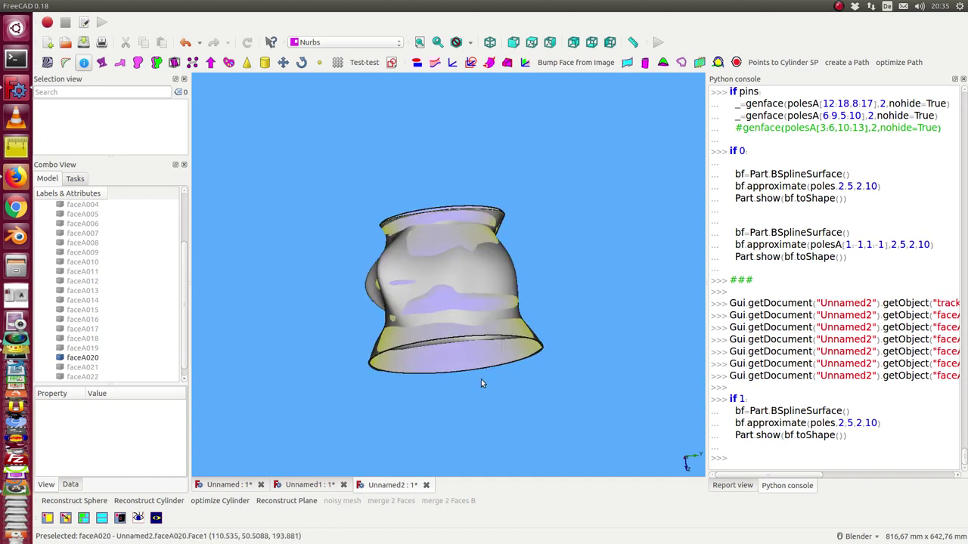
{"action": "middle_click_drag", "start_coordinate": [481, 383], "coordinate": [519, 275]}
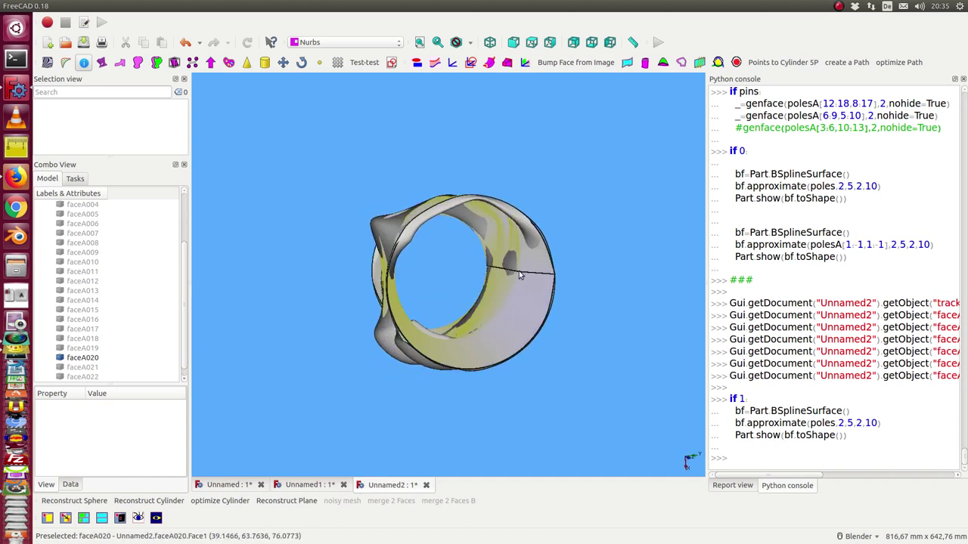
{"action": "mouse_move", "coordinate": [611, 345]}
{"action": "middle_mouse_down"}
{"action": "mouse_move", "coordinate": [488, 351]}
{"action": "mouse_move", "coordinate": [379, 306]}
{"action": "middle_mouse_up"}
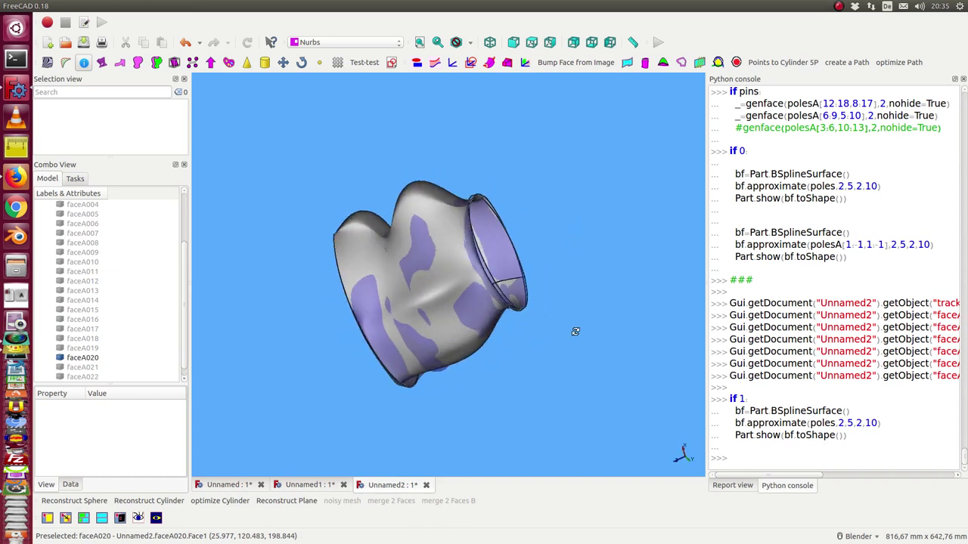
{"action": "middle_click_drag", "start_coordinate": [379, 306], "coordinate": [594, 262]}
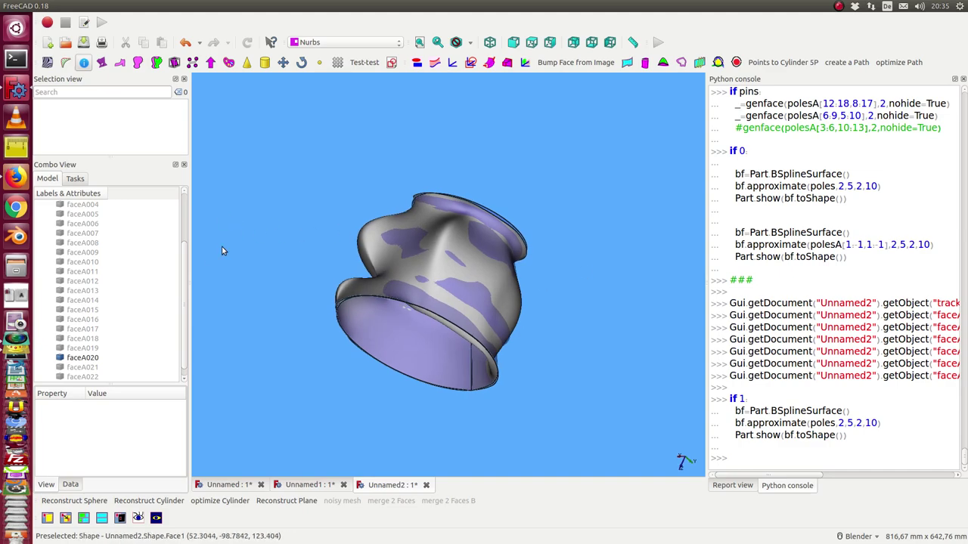
{"action": "mouse_move", "coordinate": [222, 250]}
{"action": "middle_mouse_down"}
{"action": "mouse_move", "coordinate": [267, 255]}
{"action": "mouse_move", "coordinate": [280, 296]}
{"action": "mouse_move", "coordinate": [374, 241]}
{"action": "middle_mouse_up"}
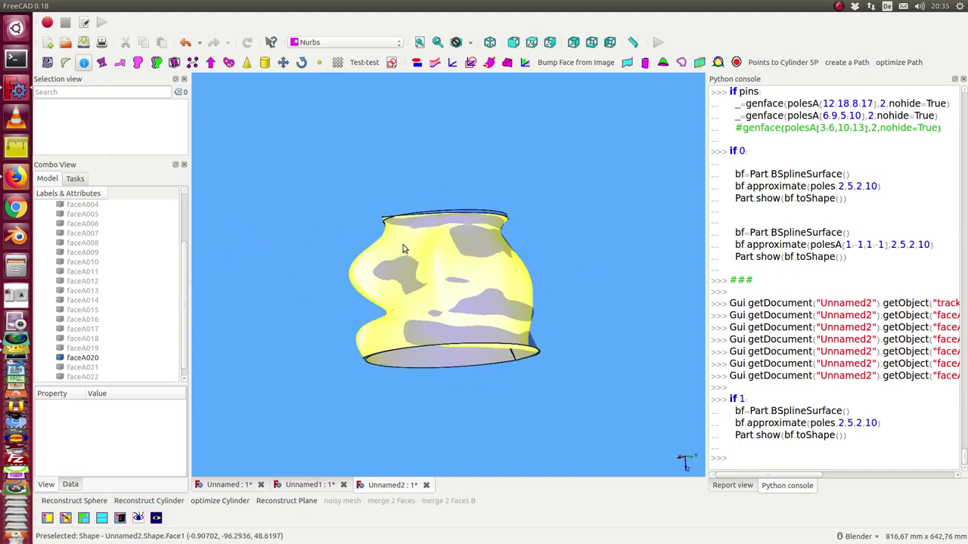
{"action": "left_click", "coordinate": [403, 249]}
{"action": "mouse_move", "coordinate": [295, 154]}
{"action": "middle_mouse_down"}
{"action": "mouse_move", "coordinate": [328, 190]}
{"action": "mouse_move", "coordinate": [492, 273]}
{"action": "mouse_move", "coordinate": [525, 305]}
{"action": "mouse_move", "coordinate": [378, 204]}
{"action": "mouse_move", "coordinate": [291, 164]}
{"action": "middle_mouse_up"}
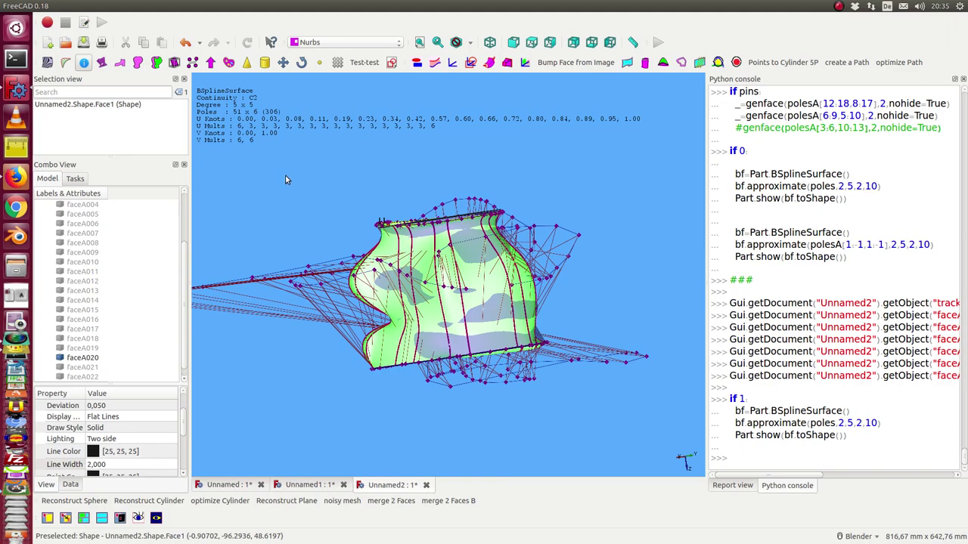
Deselect the surface to hide its pole net and orbit back to an upright view.
{"action": "mouse_move", "coordinate": [285, 179]}
{"action": "middle_mouse_down"}
{"action": "mouse_move", "coordinate": [314, 238]}
{"action": "mouse_move", "coordinate": [288, 177]}
{"action": "mouse_move", "coordinate": [351, 167]}
{"action": "mouse_move", "coordinate": [522, 250]}
{"action": "mouse_move", "coordinate": [516, 351]}
{"action": "mouse_move", "coordinate": [557, 359]}
{"action": "mouse_move", "coordinate": [557, 303]}
{"action": "mouse_move", "coordinate": [530, 285]}
{"action": "middle_mouse_up"}
{"action": "scroll", "coordinate": [563, 345], "scroll_direction": "down", "scroll_amount": 2}
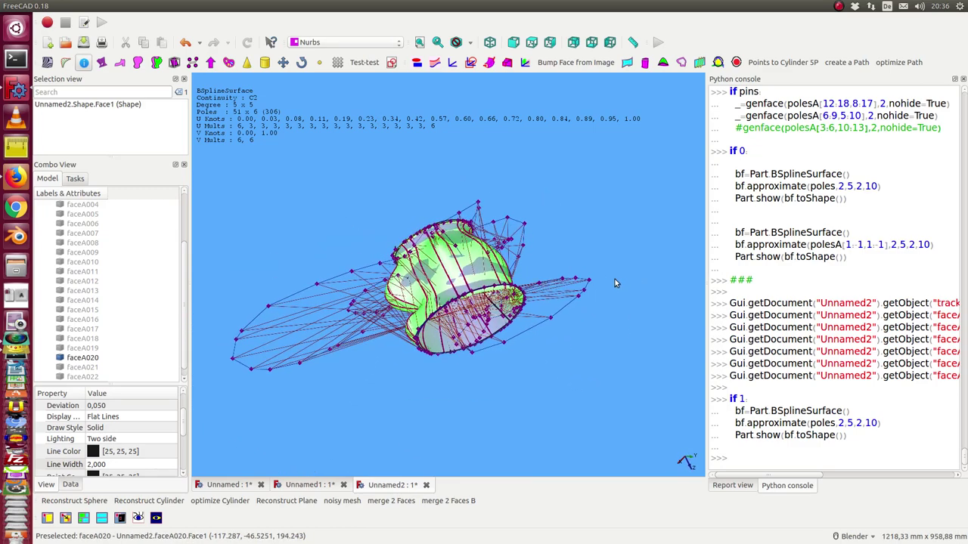
{"action": "left_click", "coordinate": [593, 246]}
{"action": "mouse_move", "coordinate": [593, 246]}
{"action": "middle_mouse_down"}
{"action": "mouse_move", "coordinate": [560, 311]}
{"action": "mouse_move", "coordinate": [521, 283]}
{"action": "mouse_move", "coordinate": [619, 314]}
{"action": "mouse_move", "coordinate": [280, 320]}
{"action": "mouse_move", "coordinate": [320, 311]}
{"action": "mouse_move", "coordinate": [325, 339]}
{"action": "mouse_move", "coordinate": [315, 259]}
{"action": "mouse_move", "coordinate": [292, 299]}
{"action": "mouse_move", "coordinate": [300, 252]}
{"action": "mouse_move", "coordinate": [395, 267]}
{"action": "mouse_move", "coordinate": [370, 268]}
{"action": "middle_mouse_up"}
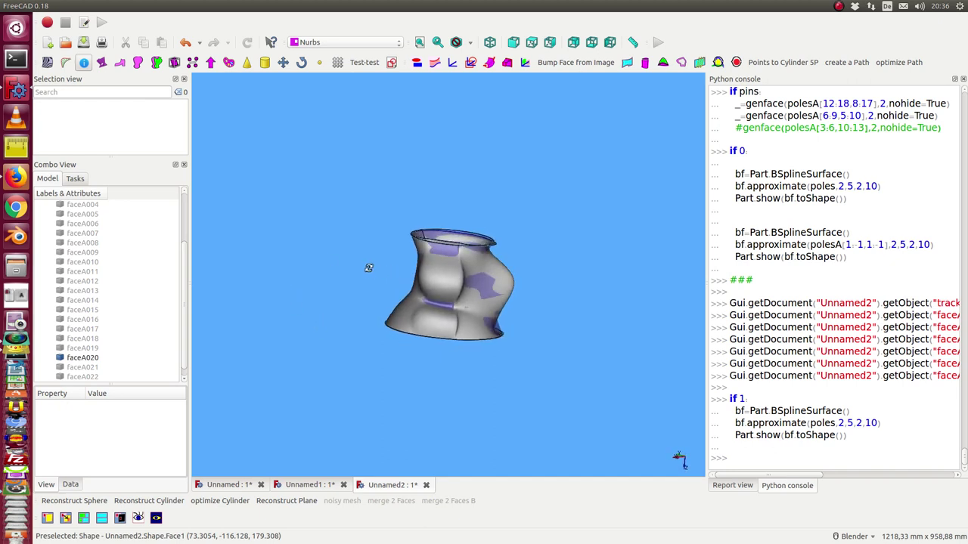
Orbit the vase and select faceA021 in the tree to inspect that patch.
{"action": "scroll", "coordinate": [100, 299], "scroll_direction": "down", "scroll_amount": 1}
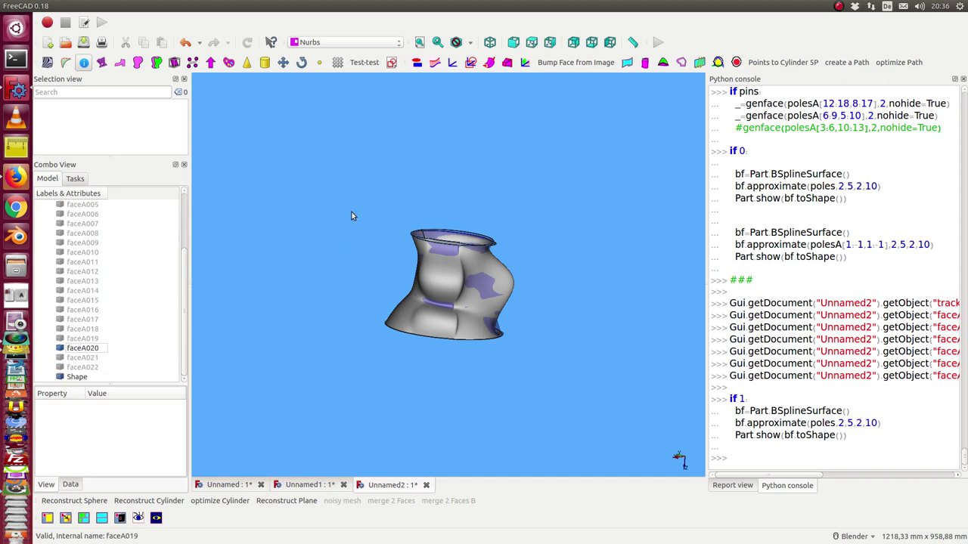
{"action": "middle_click_drag", "start_coordinate": [351, 216], "coordinate": [373, 264]}
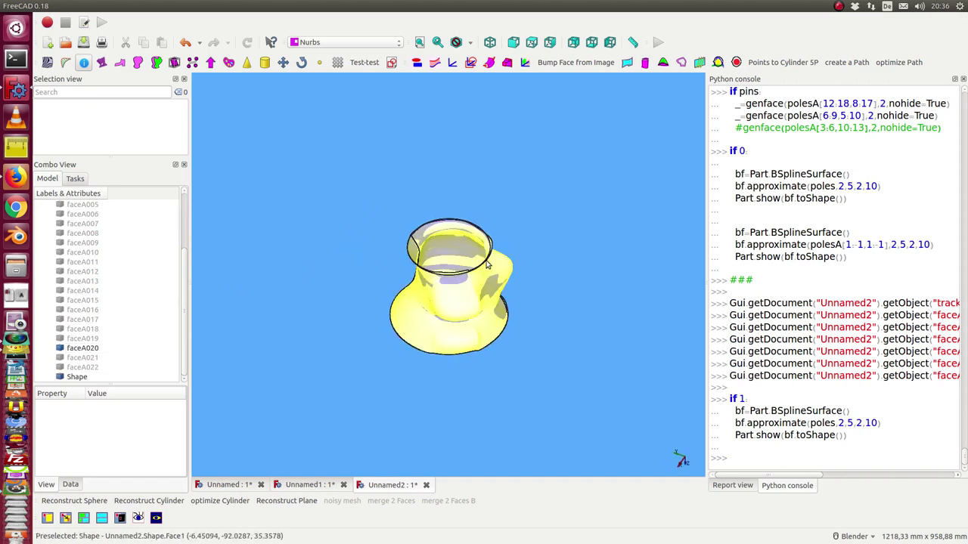
{"action": "middle_click_drag", "start_coordinate": [467, 273], "coordinate": [409, 282]}
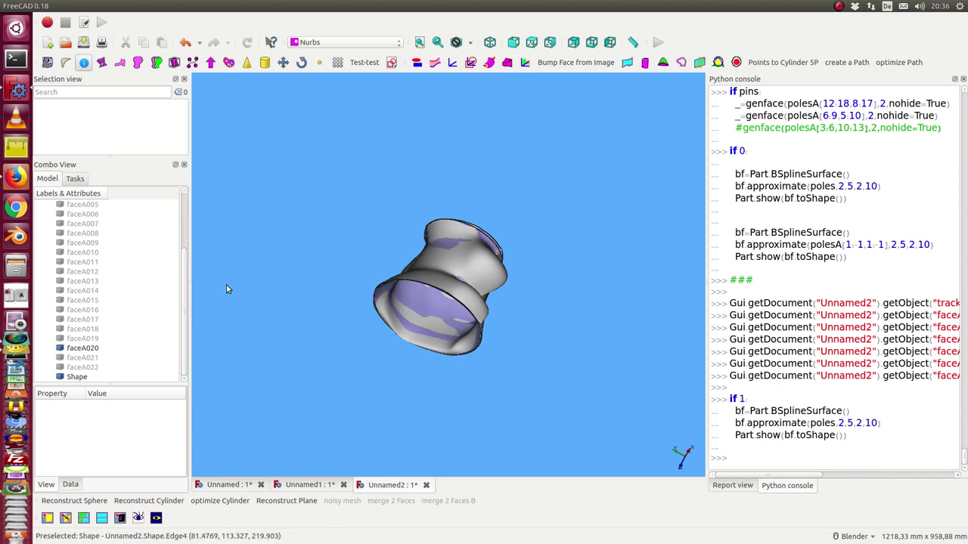
{"action": "left_click", "coordinate": [79, 359]}
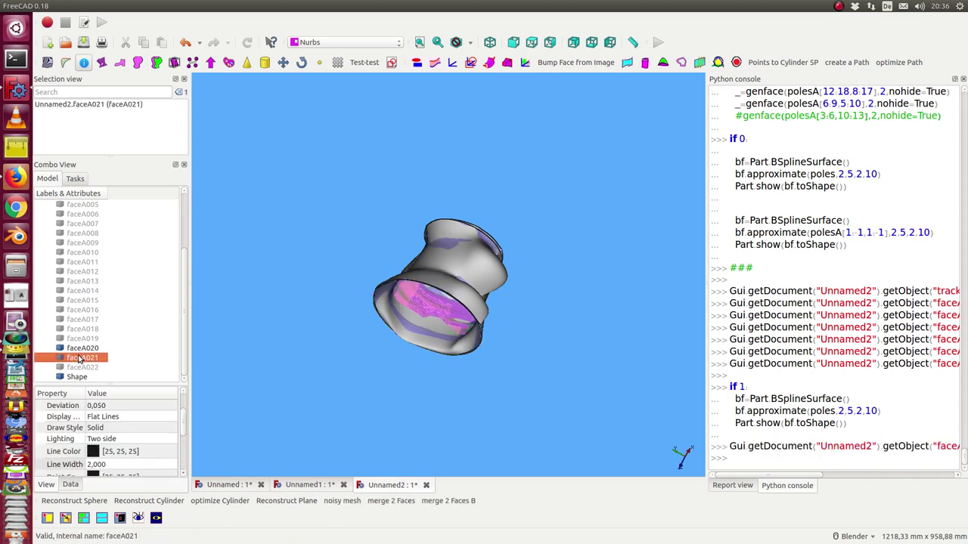
{"action": "key", "text": "1"}
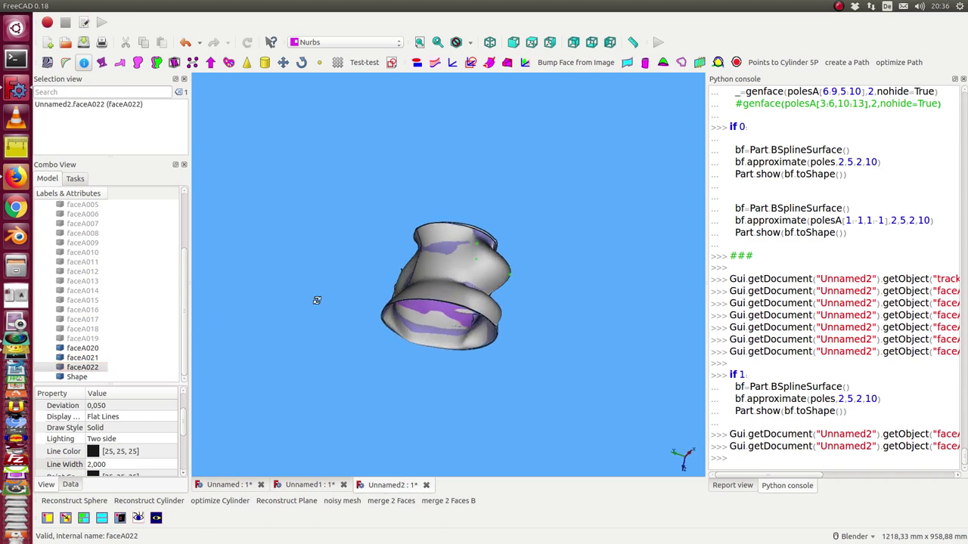
{"action": "left_click", "coordinate": [75, 357]}
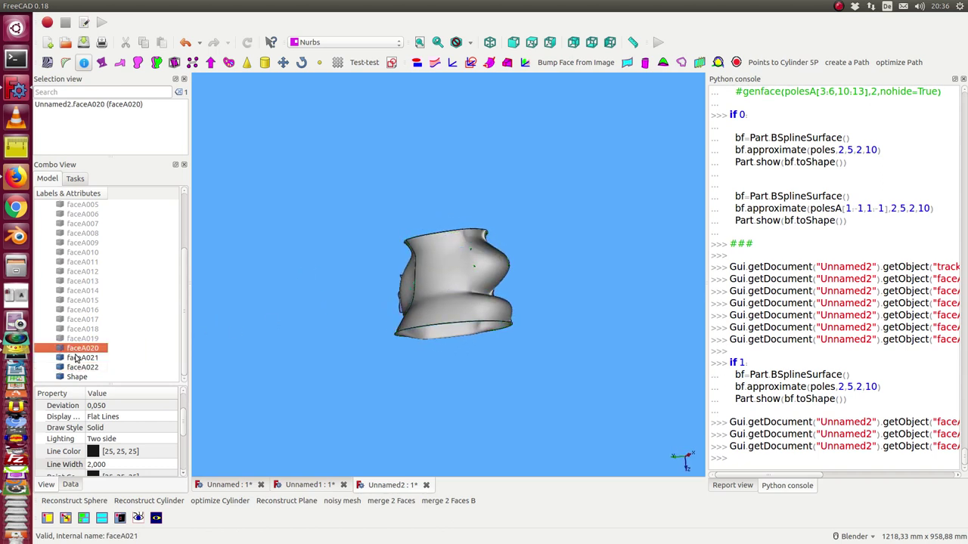
{"action": "middle_click_drag", "start_coordinate": [300, 275], "coordinate": [420, 292]}
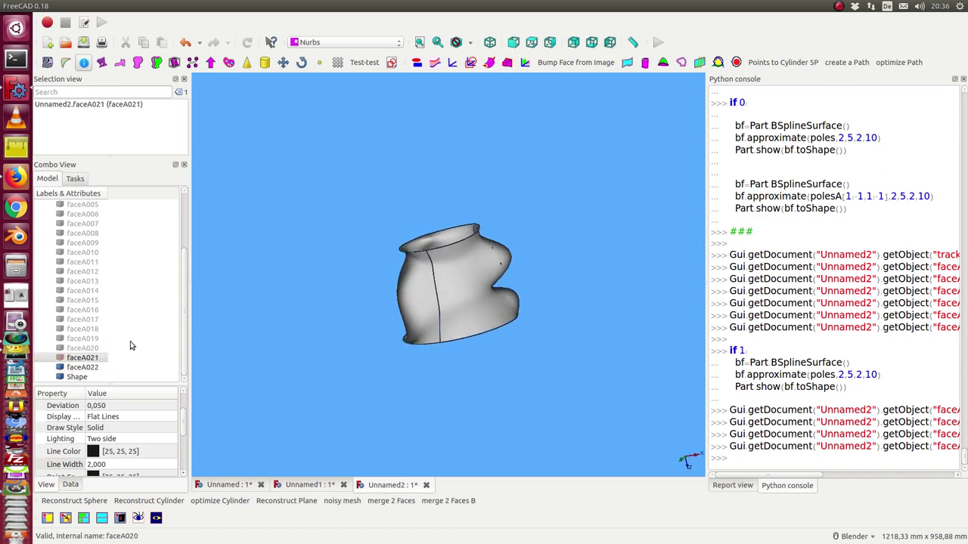
Hide faceA020, show the B-spline Shape, and select it to display its pole net.
{"action": "left_click", "coordinate": [82, 350]}
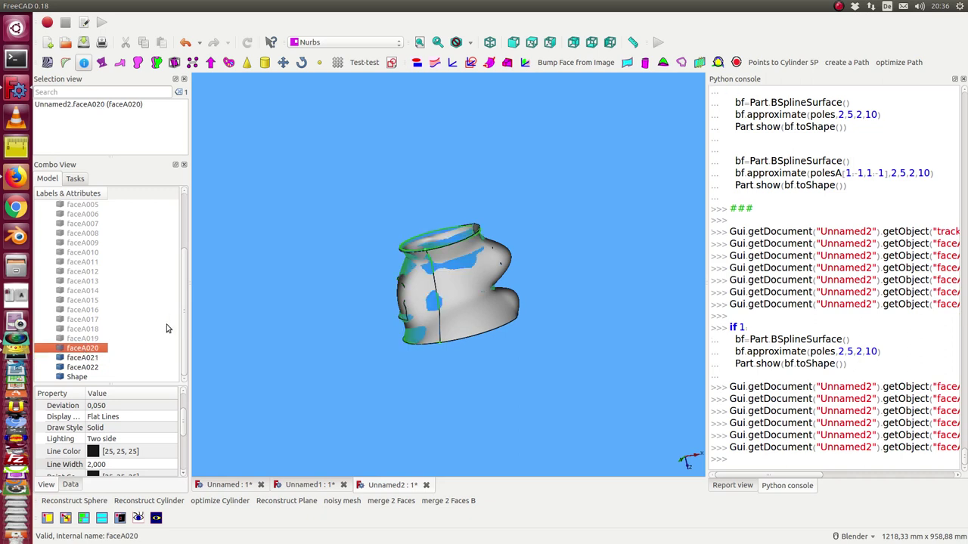
{"action": "left_click", "coordinate": [78, 376]}
{"action": "left_click", "coordinate": [79, 350]}
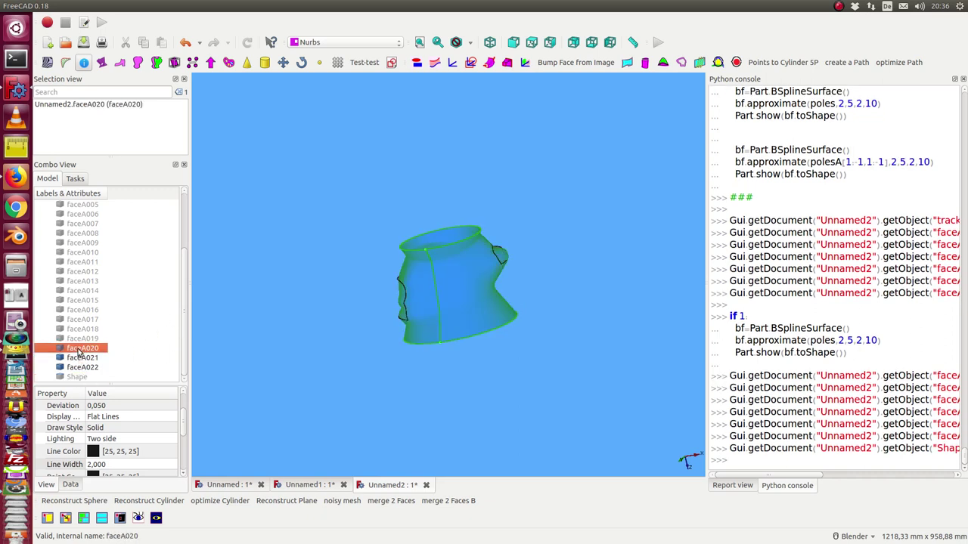
{"action": "key", "text": "space"}
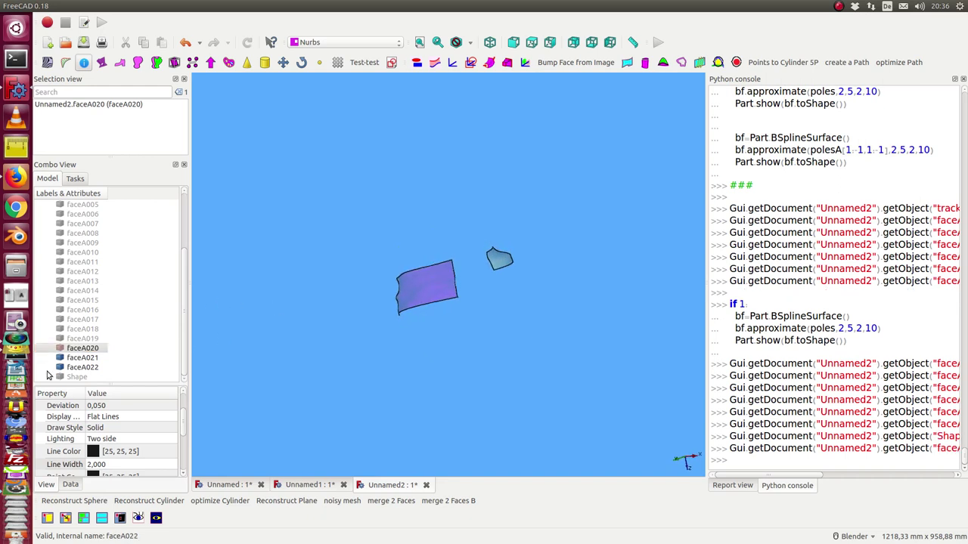
{"action": "left_click", "coordinate": [75, 376]}
{"action": "key", "text": "space"}
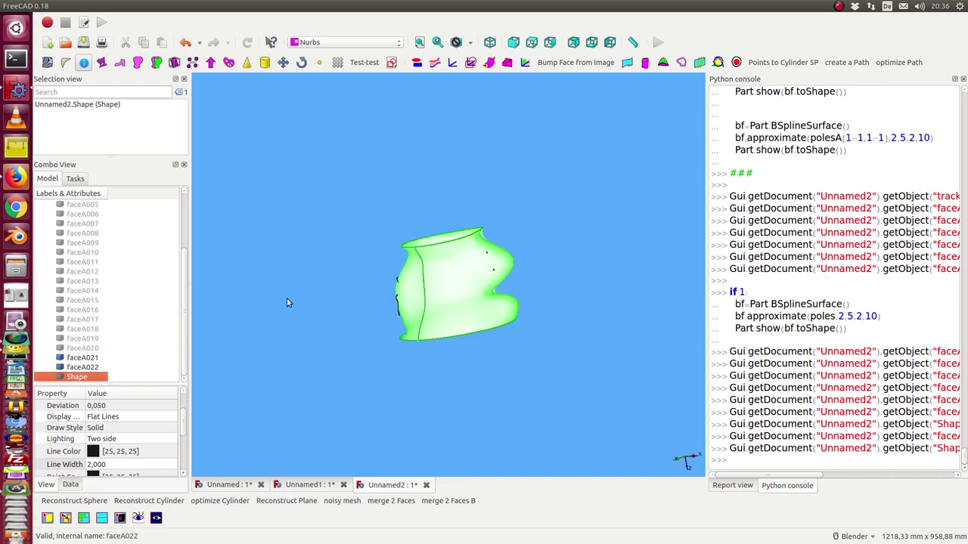
{"action": "left_click", "coordinate": [463, 281]}
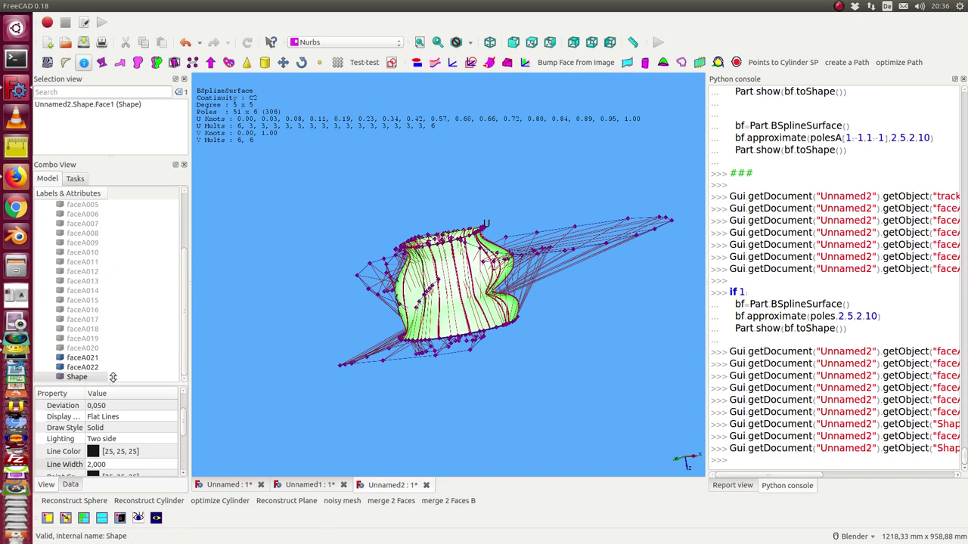
Turn off the pole/info overlay and set the Shape's Transparency to 70, then deselect and orbit.
{"action": "left_click", "coordinate": [84, 63]}
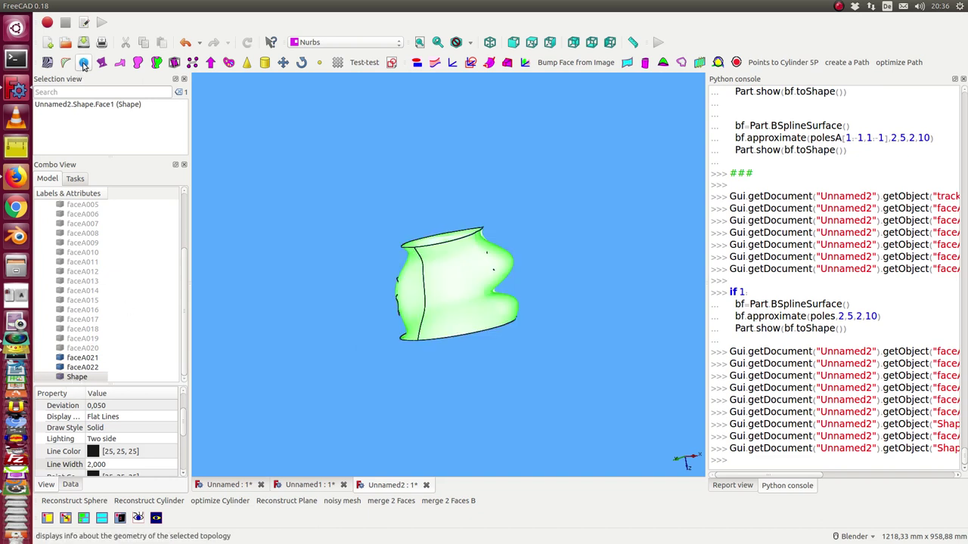
{"action": "scroll", "coordinate": [110, 469], "scroll_direction": "down", "scroll_amount": 3}
{"action": "left_click", "coordinate": [120, 452]}
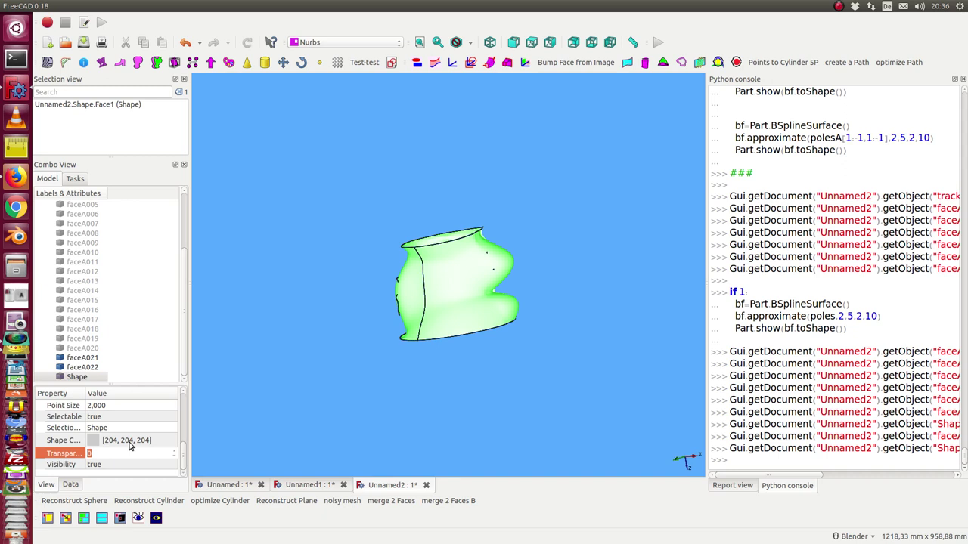
{"action": "type", "text": "70"}
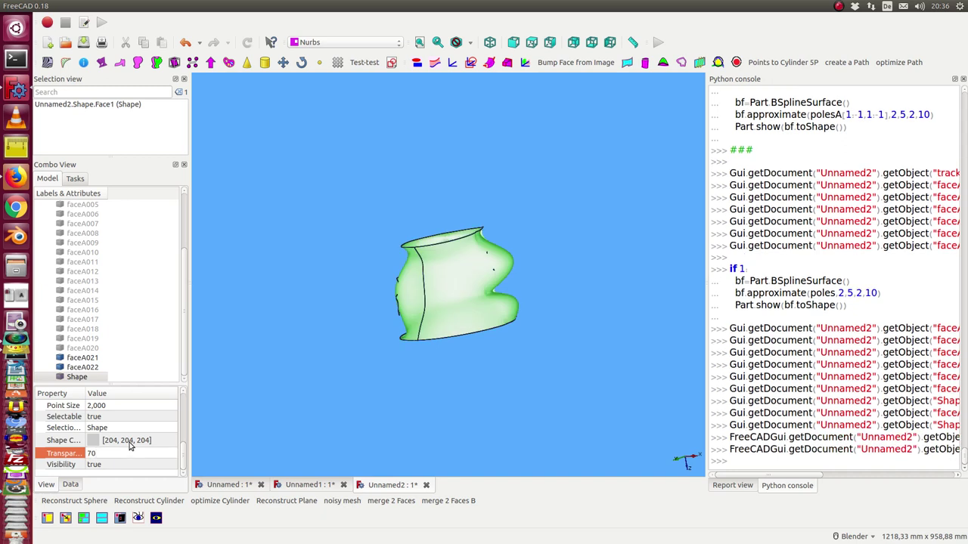
{"action": "left_click", "coordinate": [296, 339]}
{"action": "mouse_move", "coordinate": [295, 339]}
{"action": "middle_mouse_down"}
{"action": "mouse_move", "coordinate": [318, 310]}
{"action": "mouse_move", "coordinate": [429, 300]}
{"action": "middle_mouse_up"}
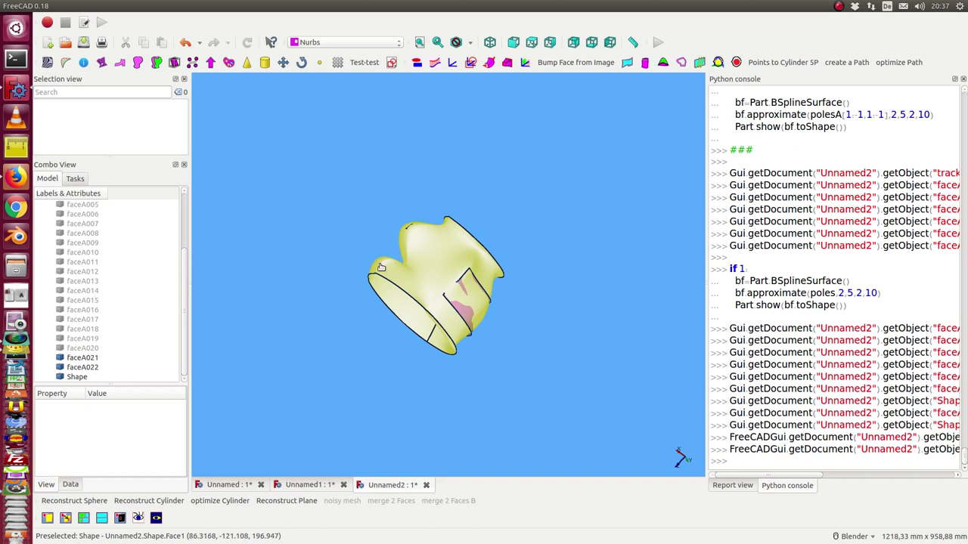
{"action": "left_click", "coordinate": [381, 267]}
{"action": "left_click", "coordinate": [76, 350]}
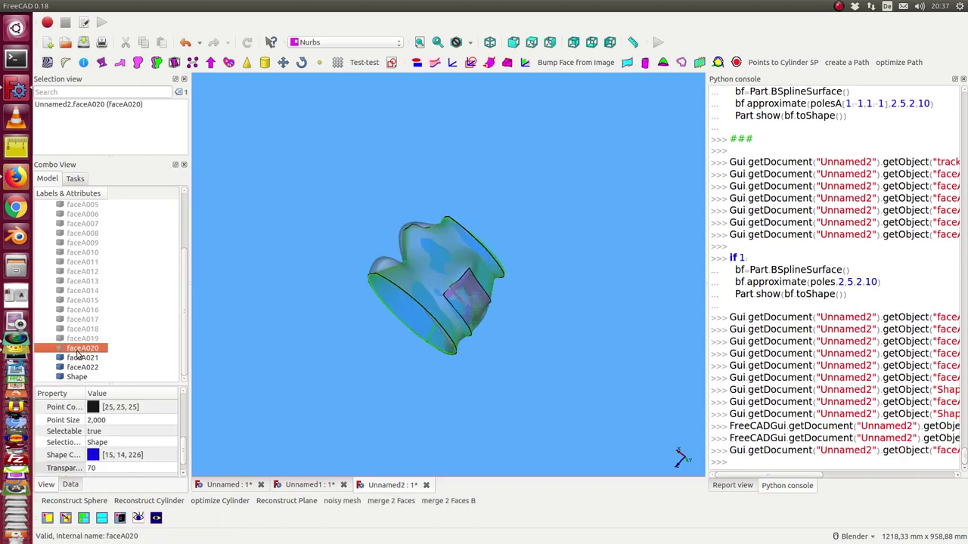
{"action": "scroll", "coordinate": [289, 298], "scroll_direction": "up", "scroll_amount": 5}
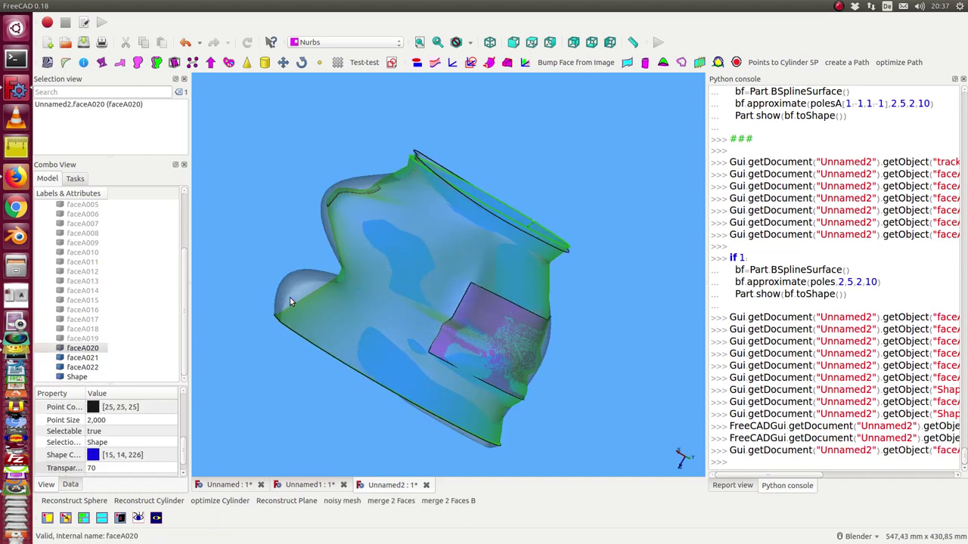
{"action": "scroll", "coordinate": [290, 297], "scroll_direction": "down", "scroll_amount": 3}
{"action": "mouse_move", "coordinate": [288, 294]}
{"action": "middle_mouse_down"}
{"action": "mouse_move", "coordinate": [325, 277]}
{"action": "mouse_move", "coordinate": [268, 270]}
{"action": "mouse_move", "coordinate": [277, 257]}
{"action": "mouse_move", "coordinate": [505, 282]}
{"action": "mouse_move", "coordinate": [505, 301]}
{"action": "mouse_move", "coordinate": [255, 313]}
{"action": "mouse_move", "coordinate": [532, 250]}
{"action": "middle_mouse_up"}
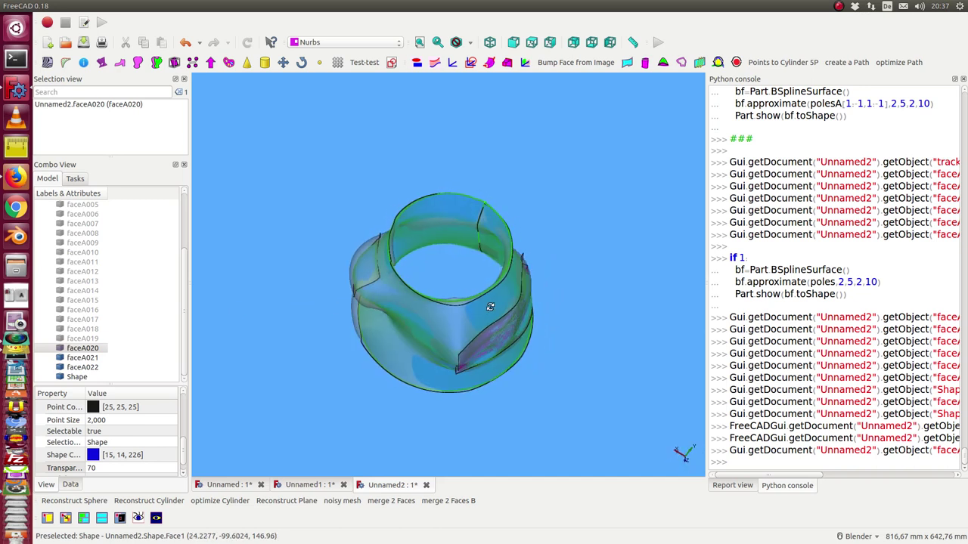